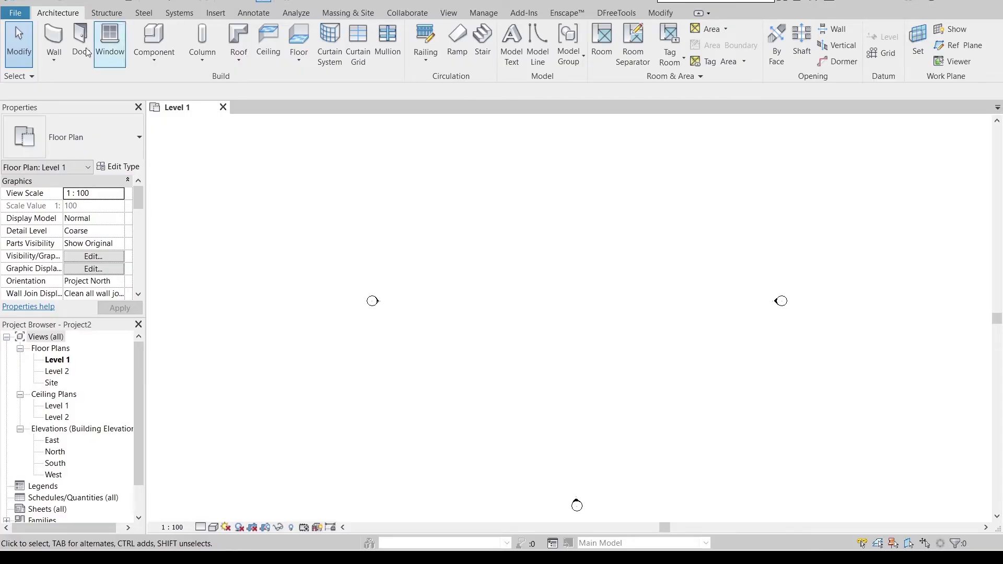
# - Draw a straight horizontal Generic - 200mm wall 6000 mm long between the elevation markers in the Level 1 plan
pyautogui.click(54, 42)
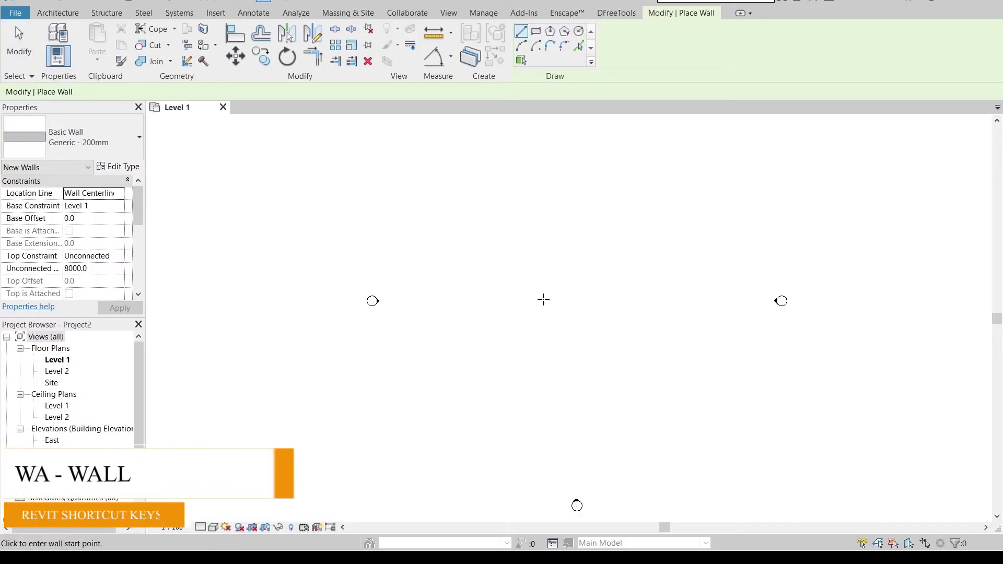
pyautogui.scroll(3, 542, 298)
pyautogui.moveTo(524, 302); pyautogui.dragTo(496, 308, button='middle')
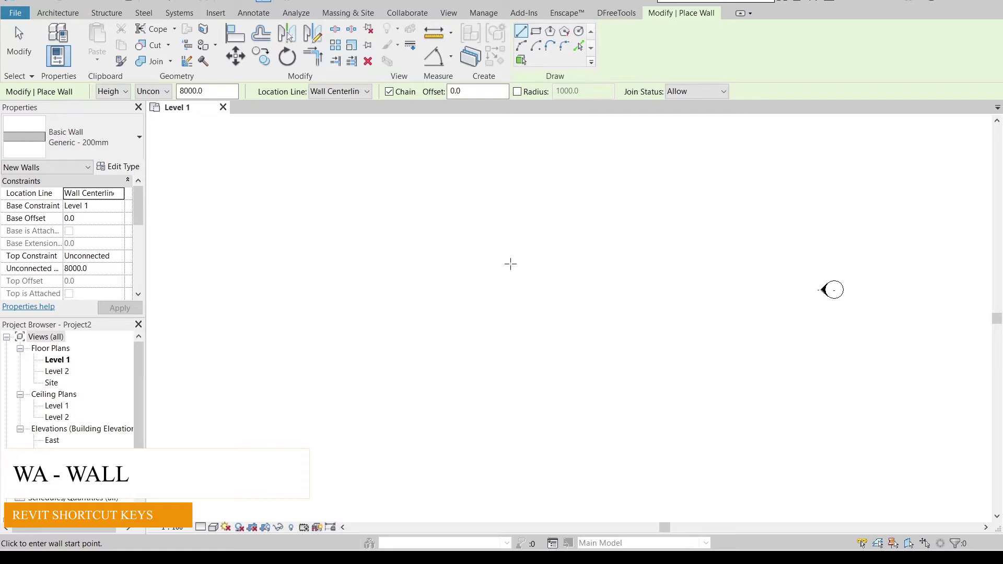
pyautogui.click(312, 256)
pyautogui.write('6000')
pyautogui.press('Return')
pyautogui.press('Escape')
pyautogui.press('Escape')
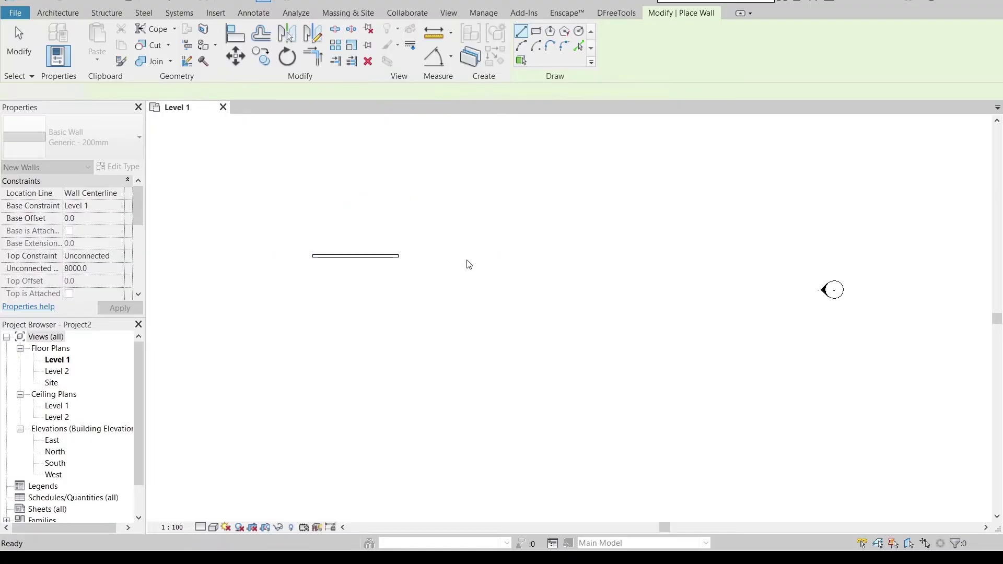
# - Set the wall's unconnected height to 2500 mm and deselect it
pyautogui.scroll(2, 316, 274)
pyautogui.moveTo(316, 273); pyautogui.dragTo(407, 295, button='middle')
pyautogui.scroll(2, 407, 296)
pyautogui.click(445, 246)
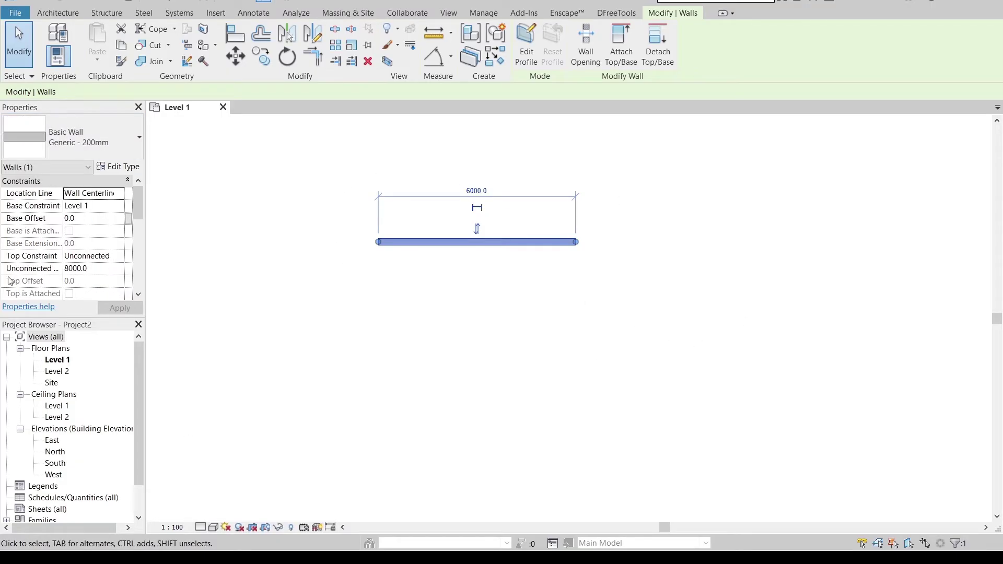
pyautogui.click(106, 269)
pyautogui.doubleClick(106, 269)
pyautogui.write('2500')
pyautogui.press('Return')
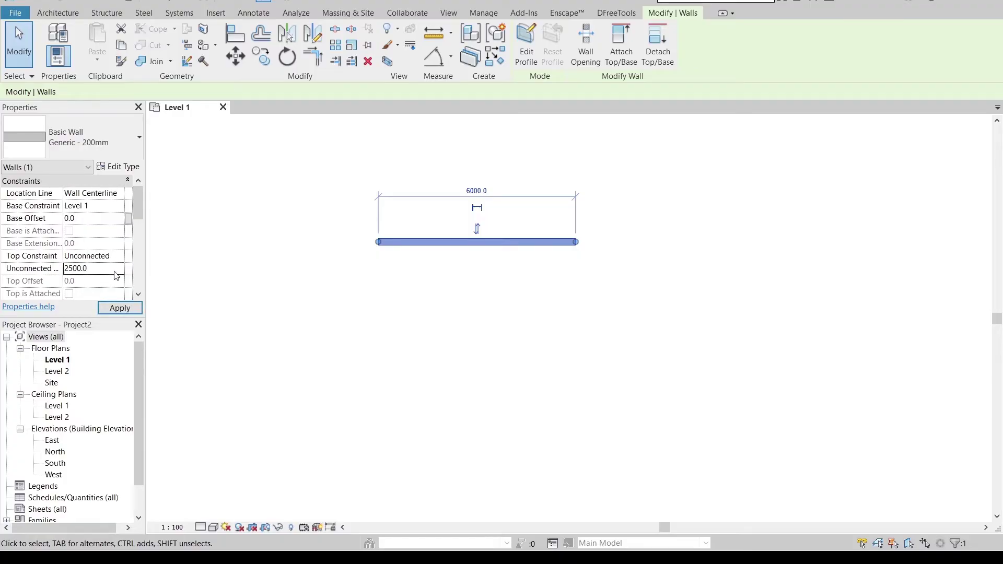
pyautogui.click(120, 308)
pyautogui.click(406, 276)
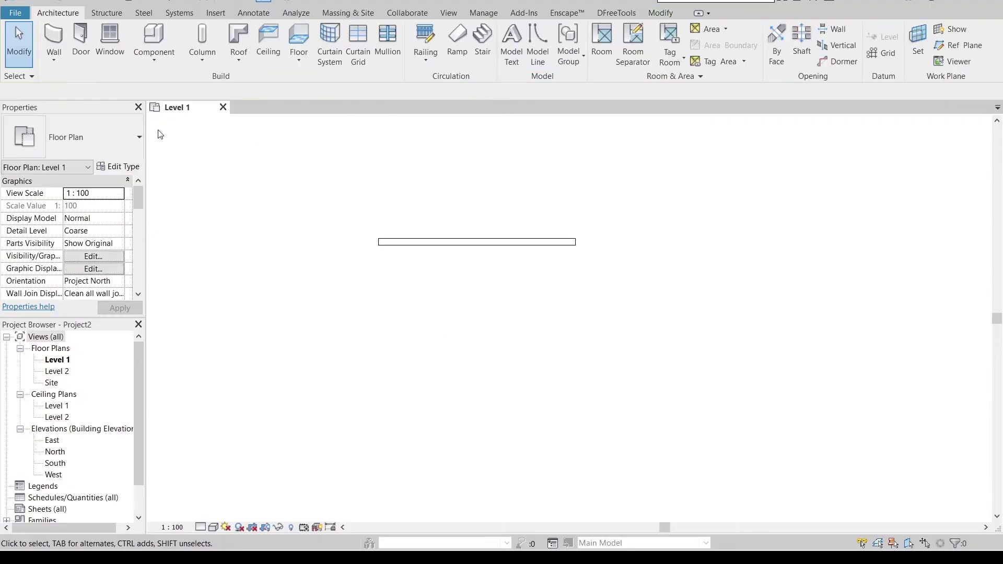
# - Open the default 3D view and change the wall's type to Curtain Wall
pyautogui.click(229, 3)
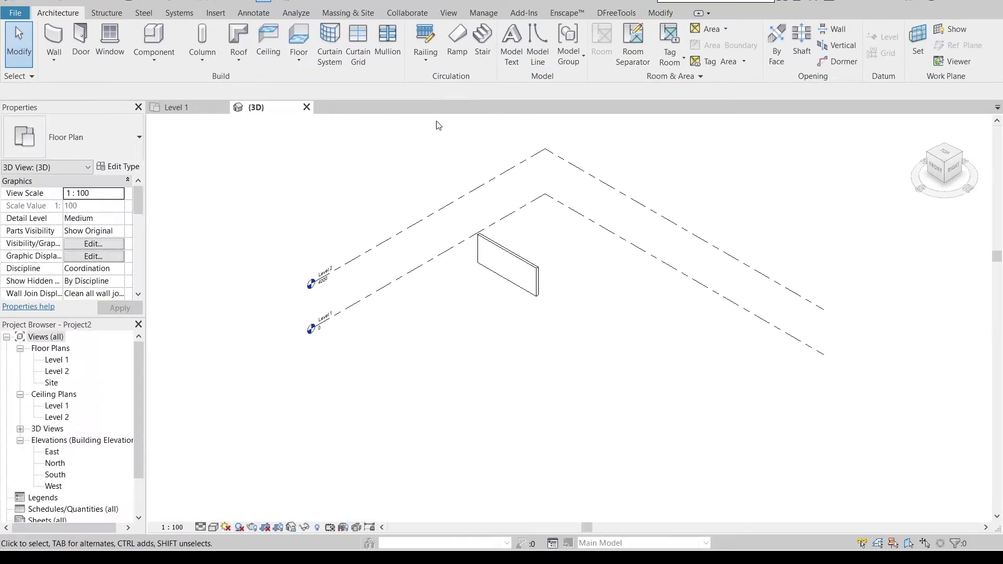
pyautogui.scroll(5, 493, 312)
pyautogui.keyDown('shift'); pyautogui.moveTo(512, 355); pyautogui.dragTo(621, 431, button='middle'); pyautogui.keyUp('shift')
pyautogui.scroll(3, 582, 349)
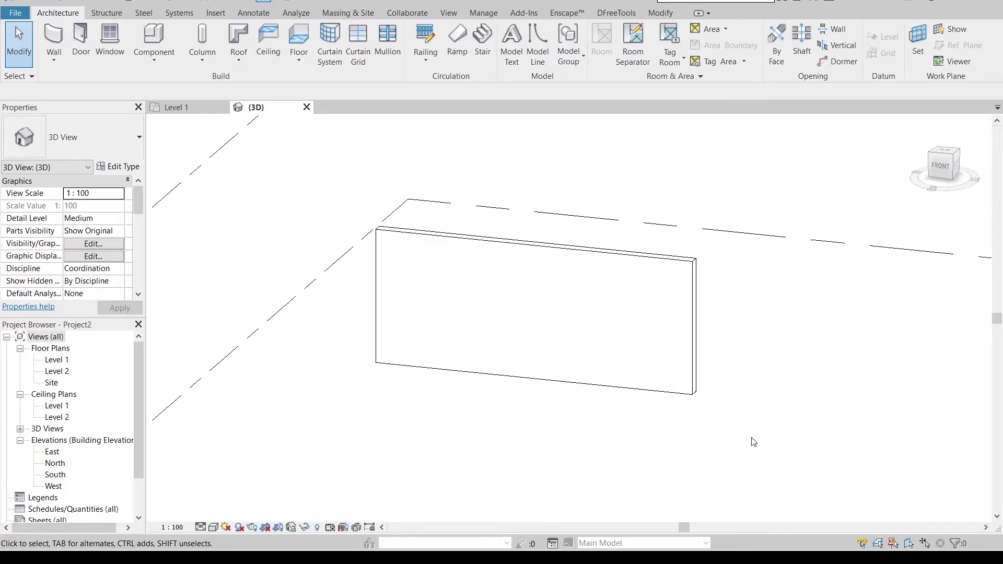
pyautogui.scroll(1, 754, 442)
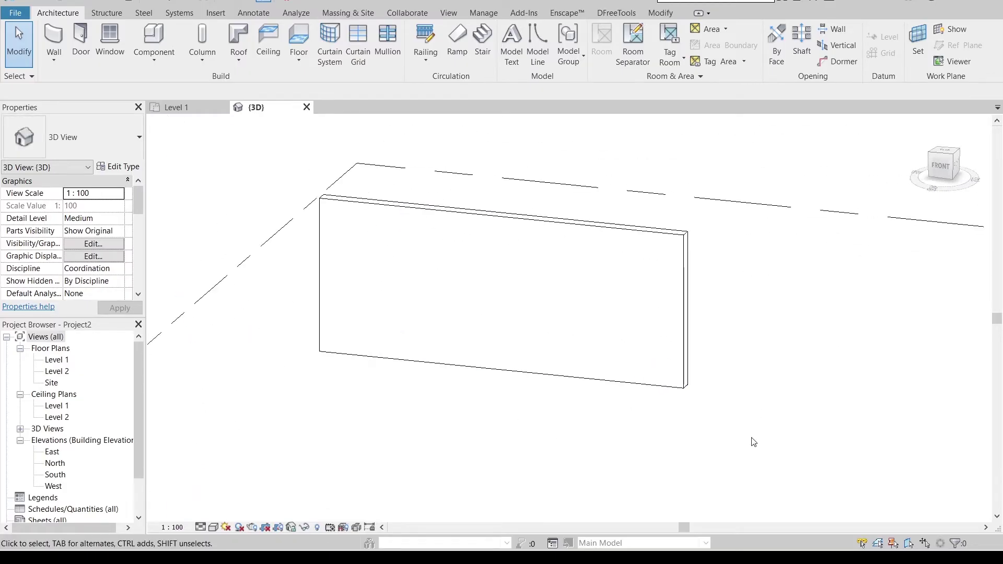
pyautogui.click(683, 387)
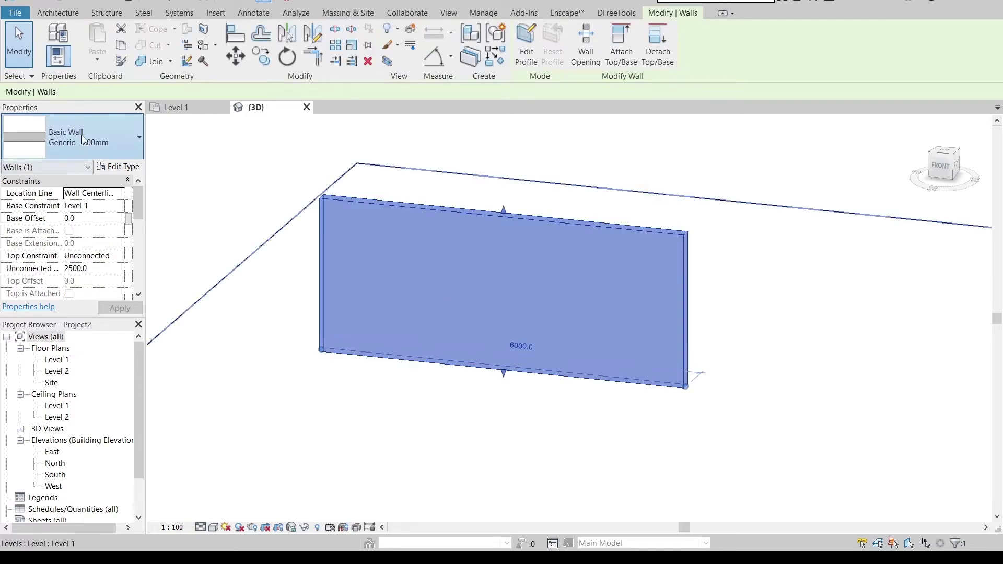
pyautogui.click(82, 139)
pyautogui.scroll(-2, 94, 340)
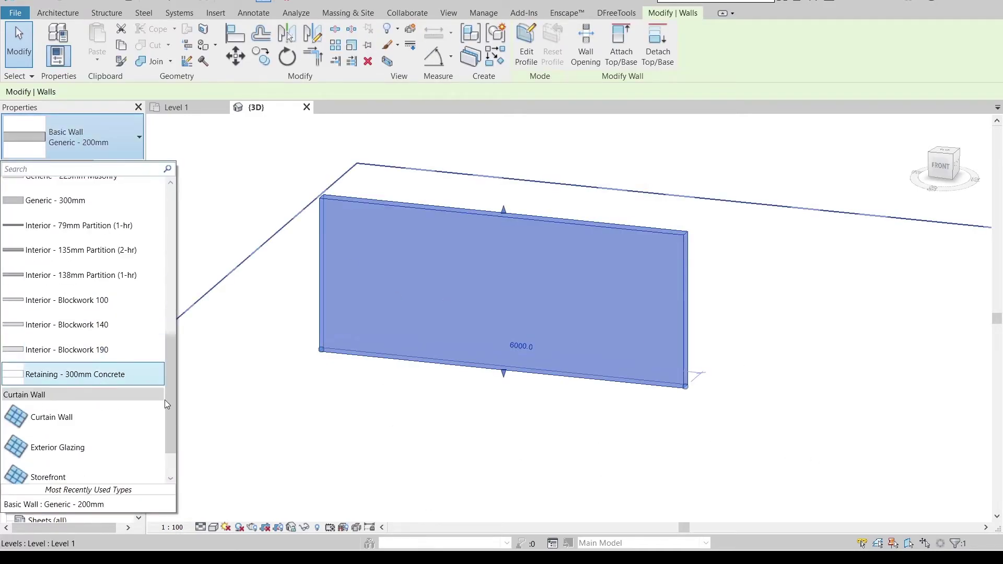
pyautogui.click(82, 417)
pyautogui.click(400, 416)
# - Hide the level lines in the 3D view and orient the view to Front
pyautogui.moveTo(528, 399); pyautogui.dragTo(561, 393, button='middle')
pyautogui.moveTo(279, 492); pyautogui.dragTo(267, 190)
pyautogui.rightClick(266, 189)
pyautogui.moveTo(308, 240)
pyautogui.click(475, 239)
pyautogui.scroll(-2, 510, 331)
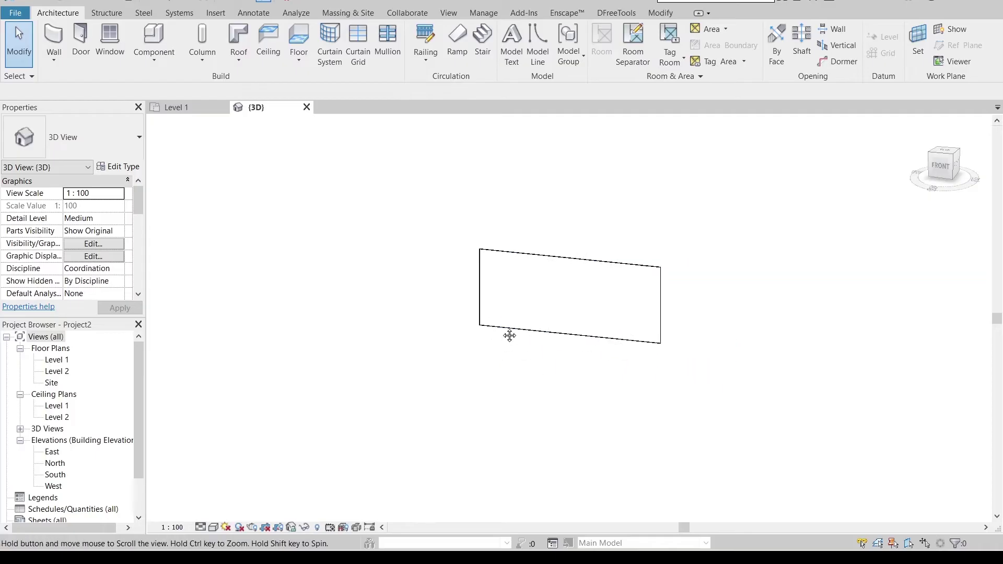
pyautogui.click(949, 171)
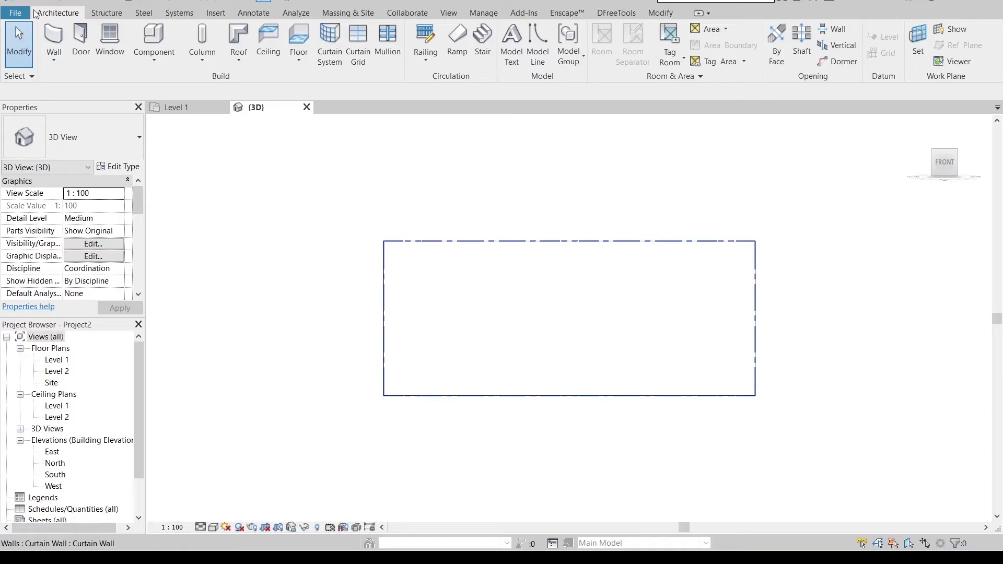
# - Place three vertical curtain grid lines across all segments at 400, 800 and 1600 mm from the wall's left end
pyautogui.click(358, 48)
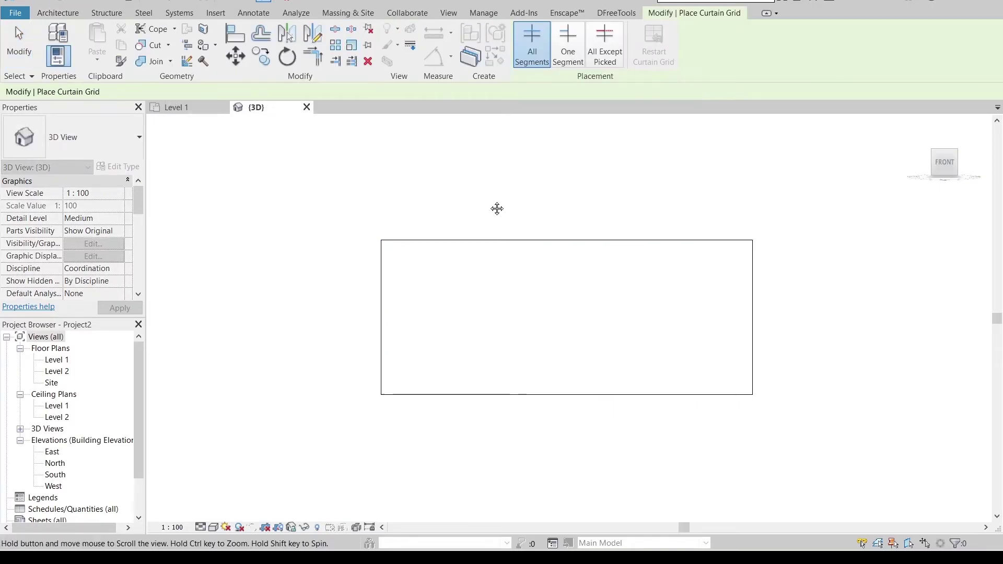
pyautogui.moveTo(487, 197); pyautogui.dragTo(455, 163, button='middle')
pyautogui.scroll(2, 458, 194)
pyautogui.moveTo(403, 233); pyautogui.dragTo(461, 193, button='middle')
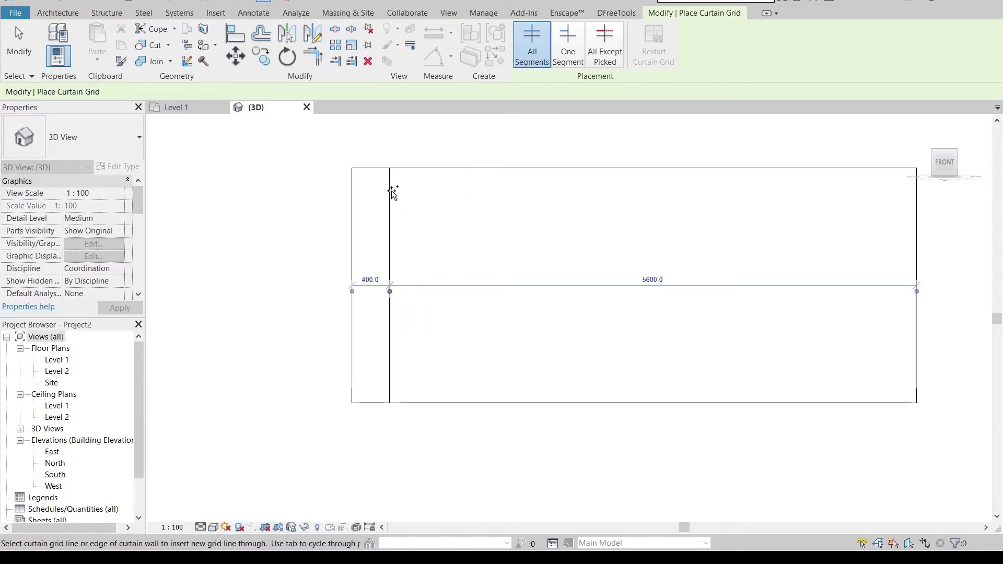
pyautogui.click(390, 192)
pyautogui.click(432, 193)
pyautogui.click(499, 197)
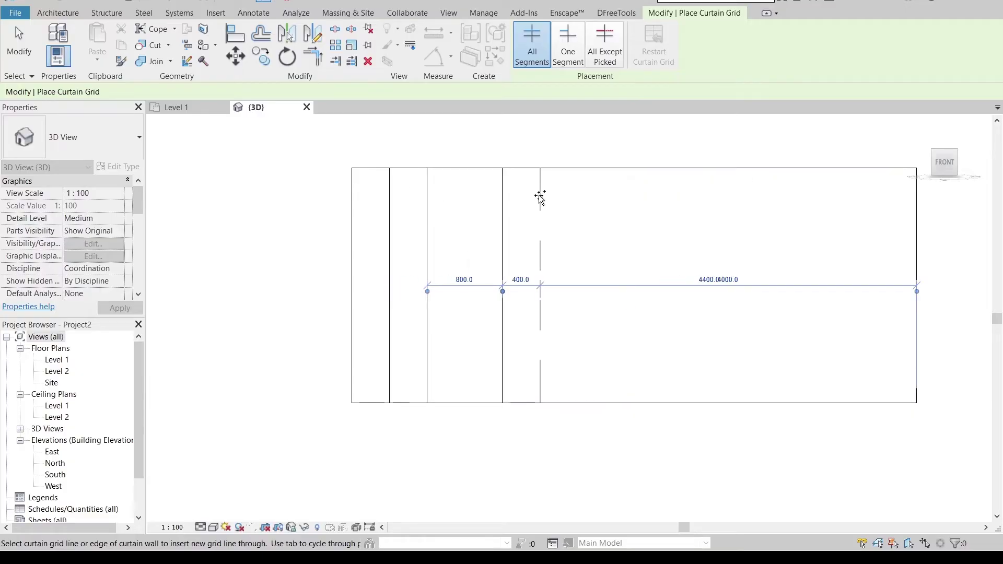
# - Add four more vertical curtain grid lines toward the right, each 400 mm from the previous one
pyautogui.click(539, 197)
pyautogui.click(581, 197)
pyautogui.click(616, 196)
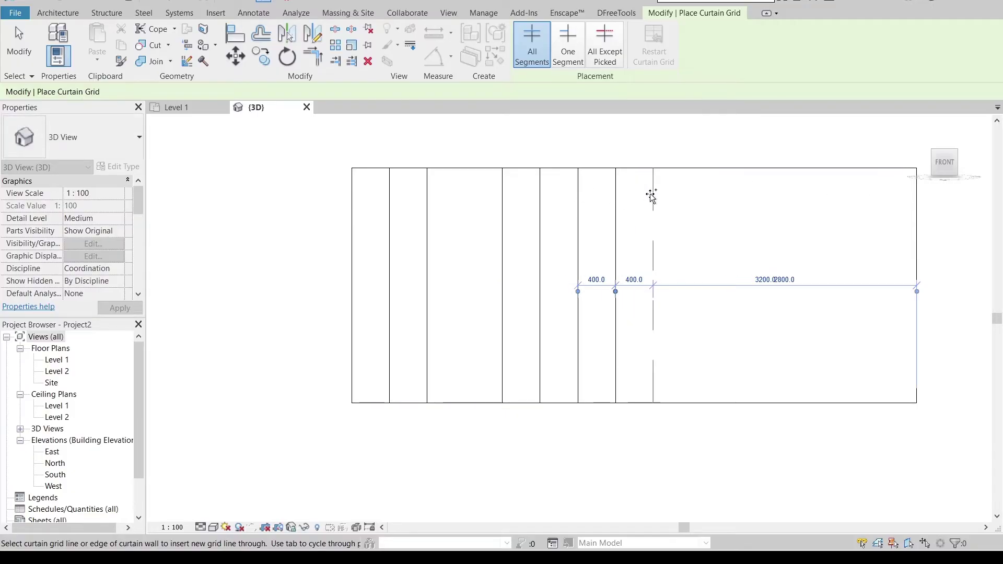
pyautogui.click(653, 197)
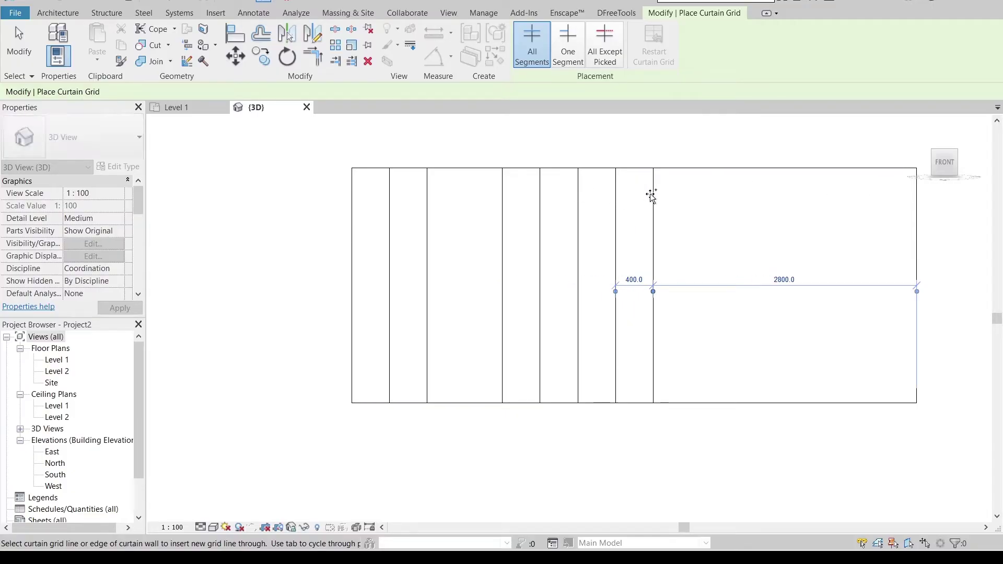
# - Add vertical grid lines spaced 800, 400 and 400 mm onward, plus one 200 mm from the wall's right end
pyautogui.click(728, 198)
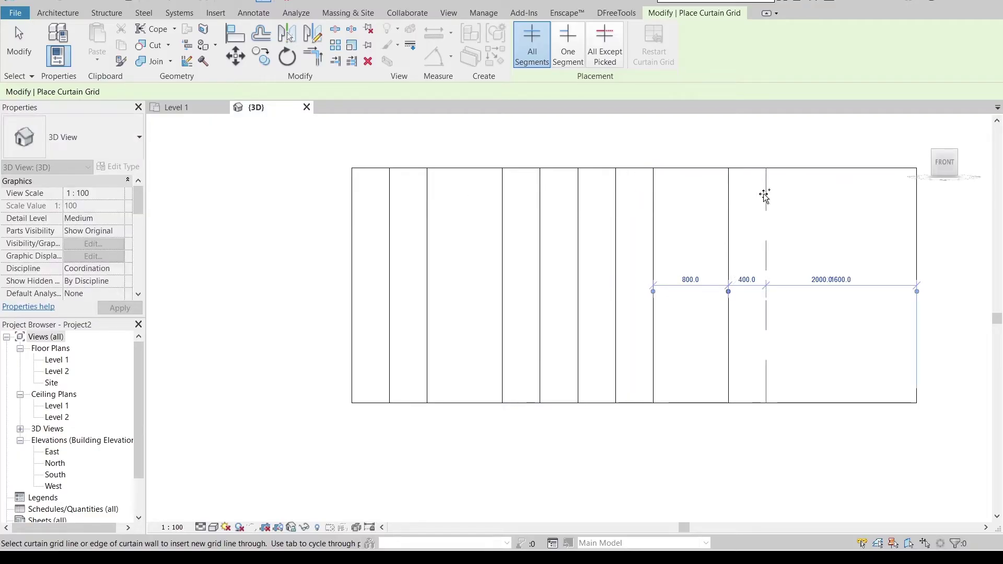
pyautogui.click(766, 195)
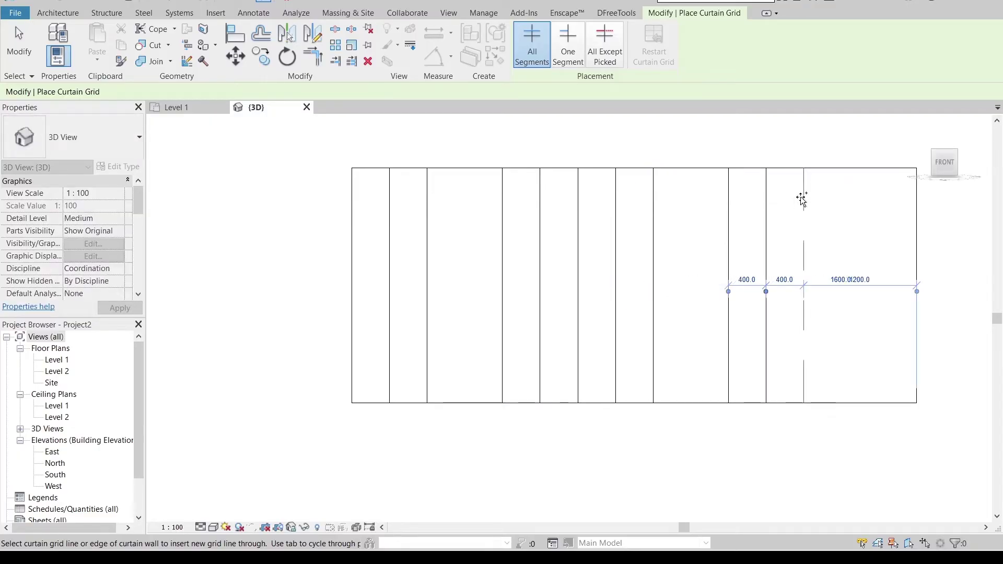
pyautogui.click(804, 197)
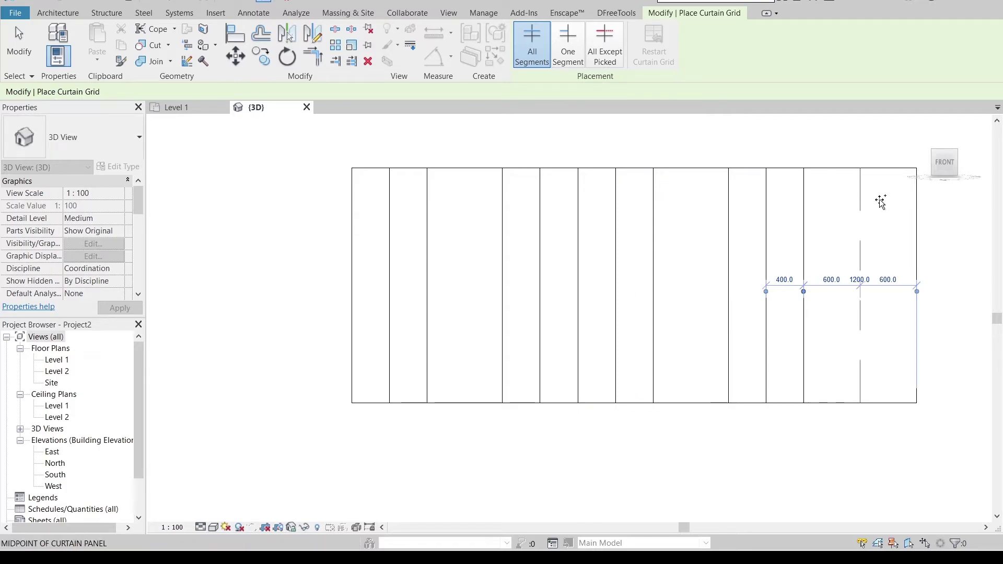
pyautogui.click(903, 176)
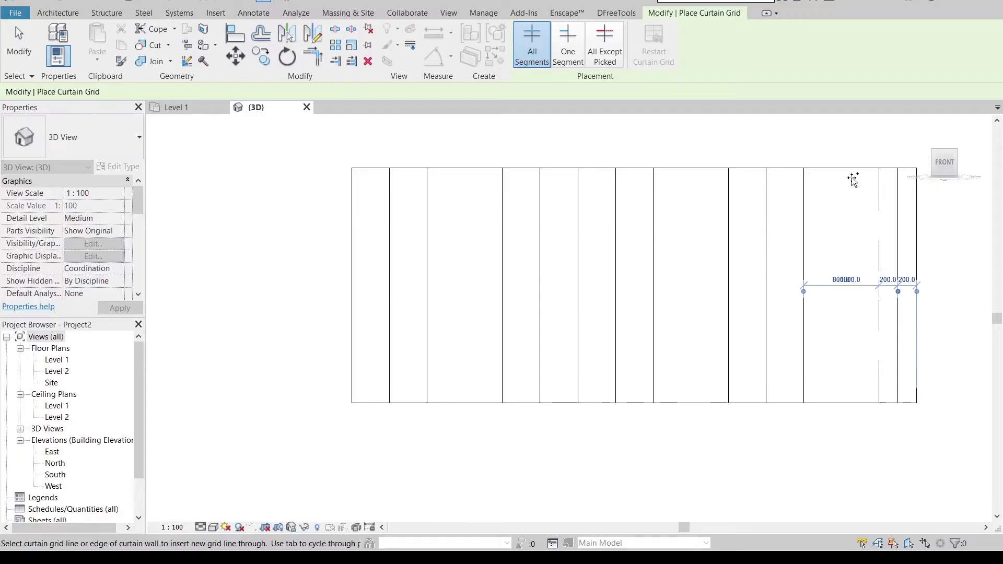
pyautogui.press('Escape')
# - Place a horizontal curtain grid line across all segments, 700 mm above the wall's base
pyautogui.scroll(-1, 697, 303)
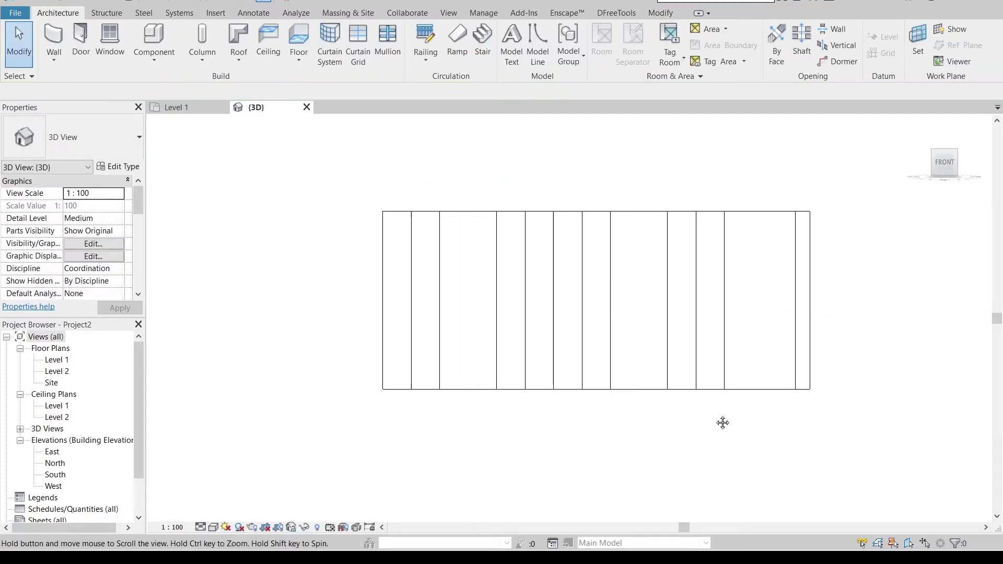
pyautogui.moveTo(722, 421); pyautogui.dragTo(721, 418, button='middle')
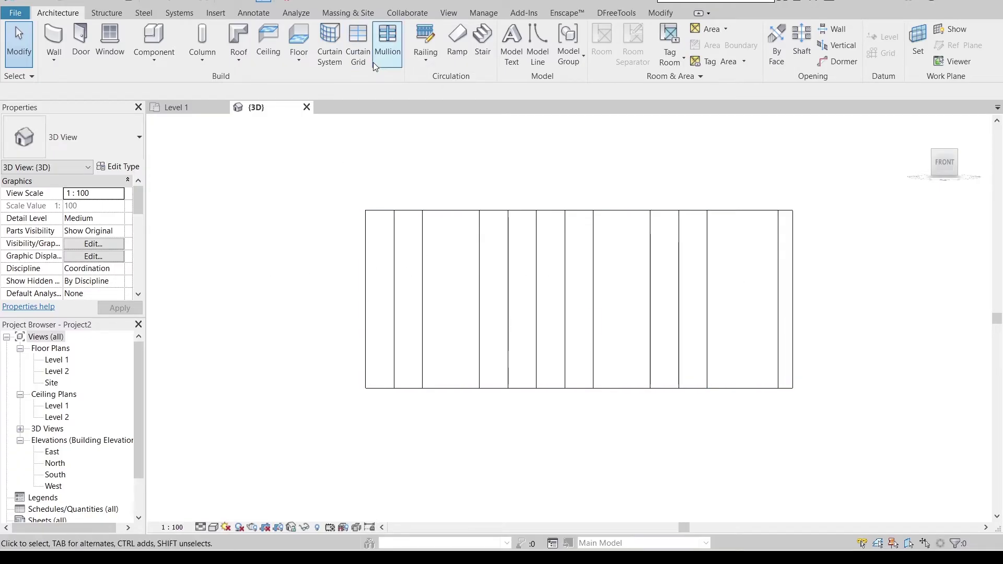
pyautogui.click(359, 55)
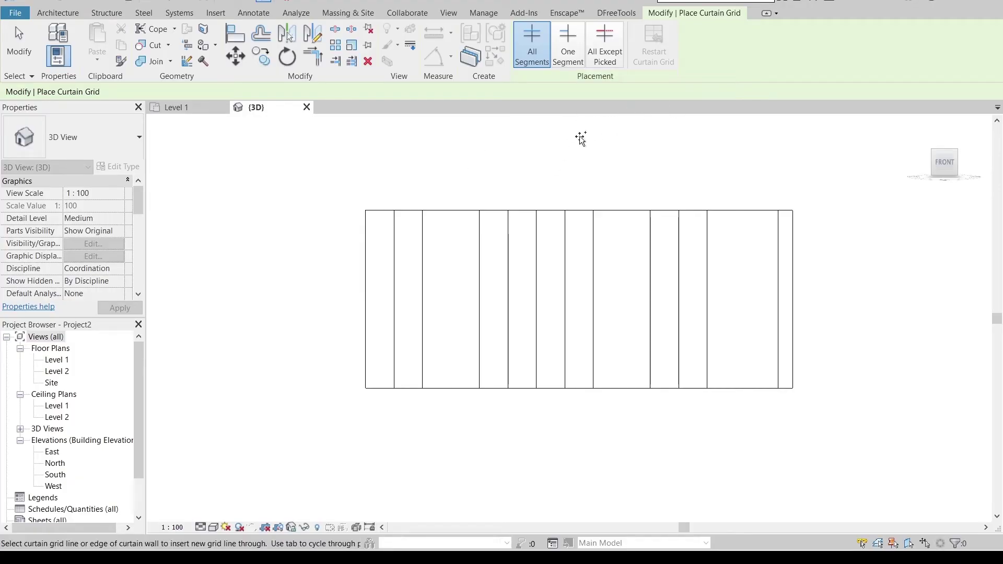
pyautogui.click(568, 58)
pyautogui.click(452, 245)
pyautogui.click(536, 42)
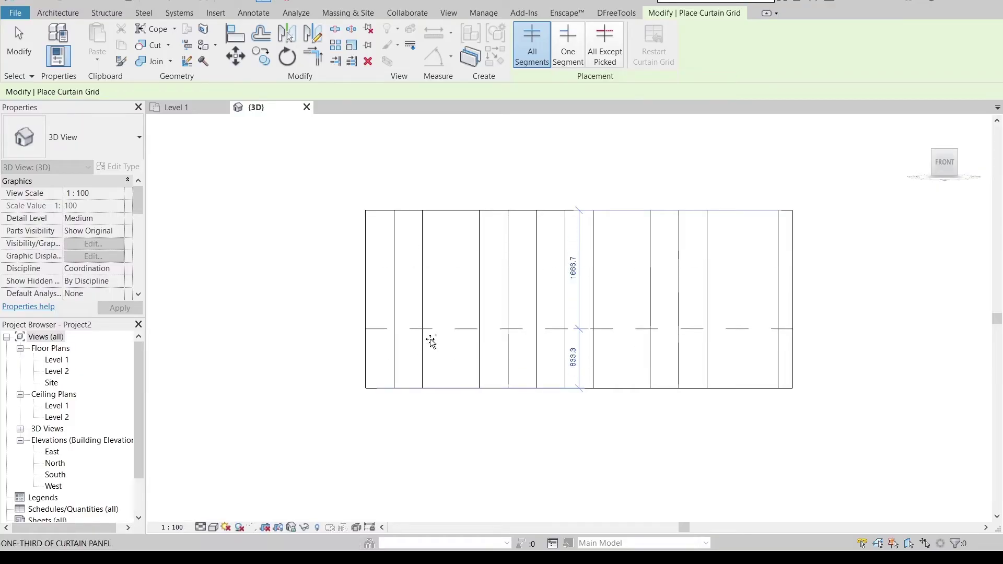
pyautogui.scroll(3, 426, 340)
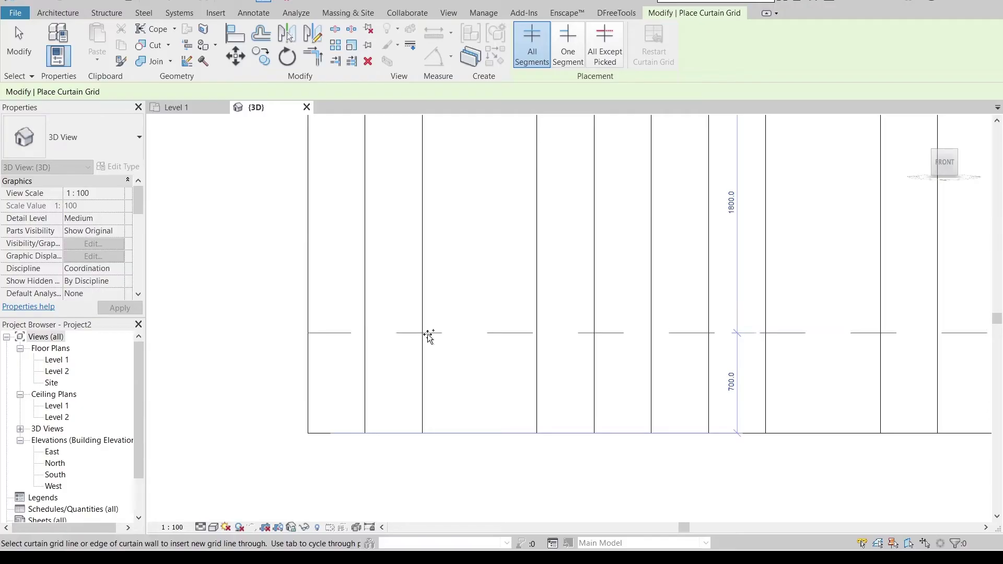
pyautogui.click(428, 336)
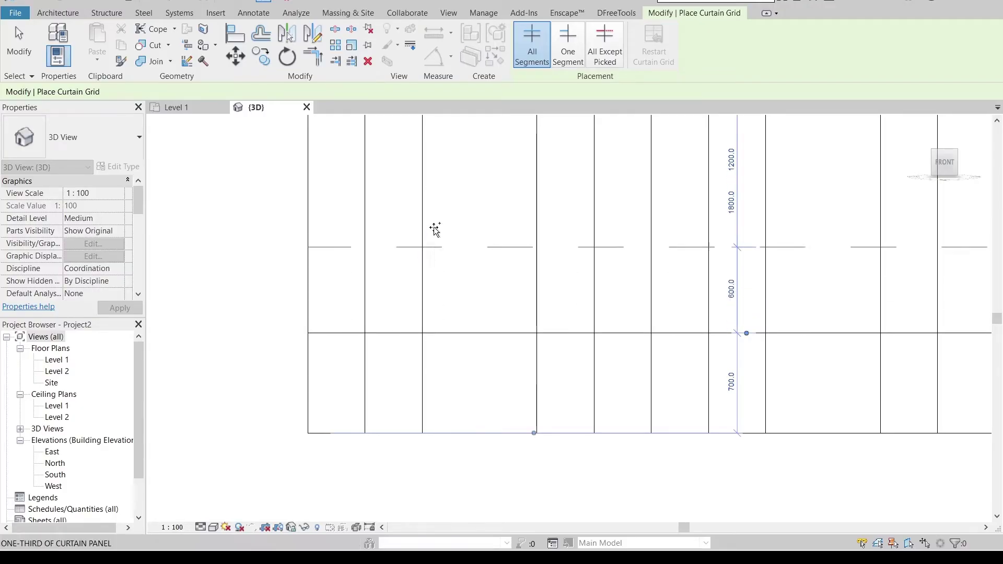
# - Place a second horizontal curtain grid line across all segments, 600 mm below the wall's top edge, and finish grid placement
pyautogui.scroll(-1, 432, 226)
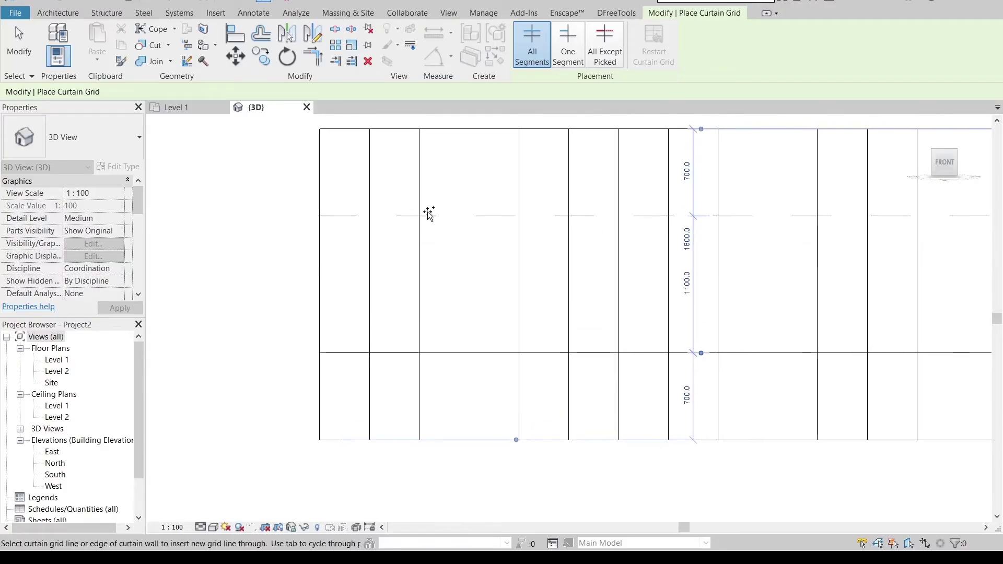
pyautogui.click(429, 214)
pyautogui.moveTo(724, 267); pyautogui.dragTo(473, 300, button='middle')
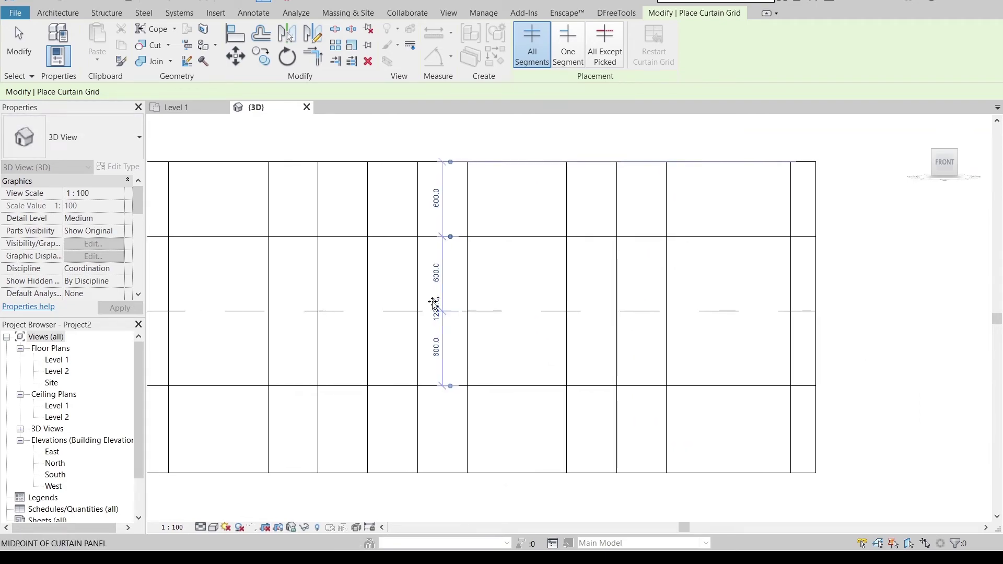
pyautogui.press('Escape')
pyautogui.press('Escape')
# - Remove the upper horizontal grid line's segments, keeping only those in the two 800 mm bays and the 400 mm bay before the second one
pyautogui.scroll(-2, 520, 300)
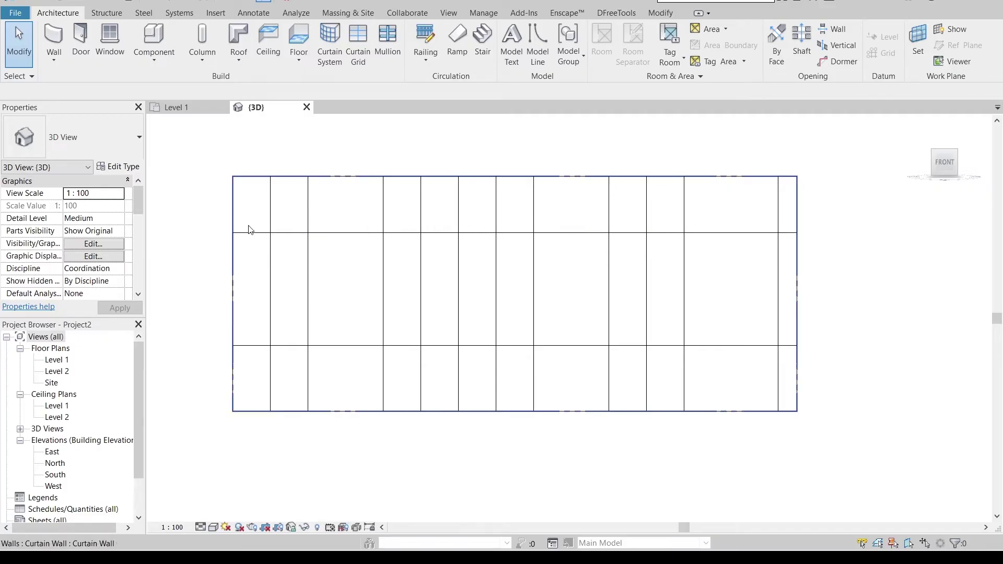
pyautogui.moveTo(321, 287); pyautogui.dragTo(339, 291, button='middle')
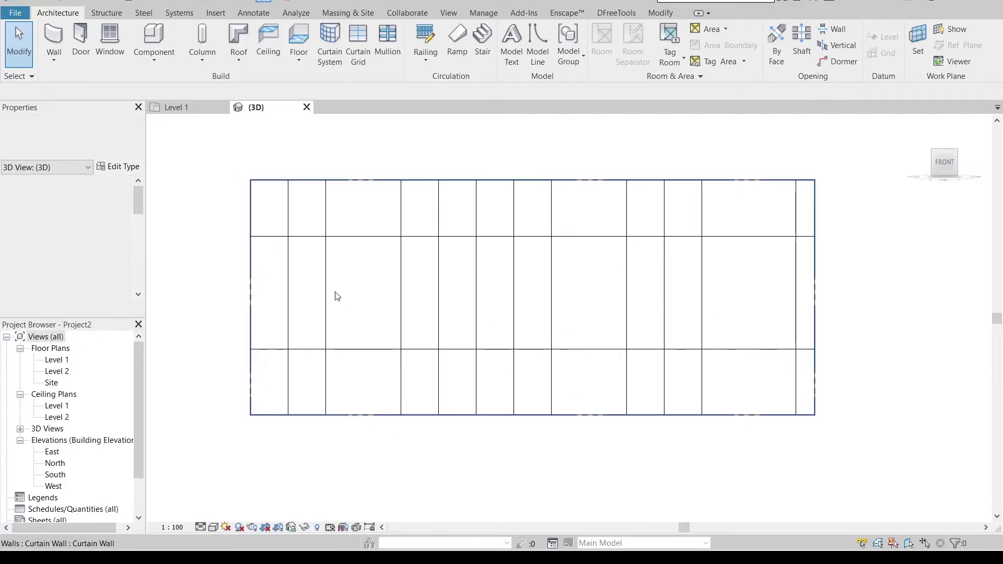
pyautogui.click(369, 241)
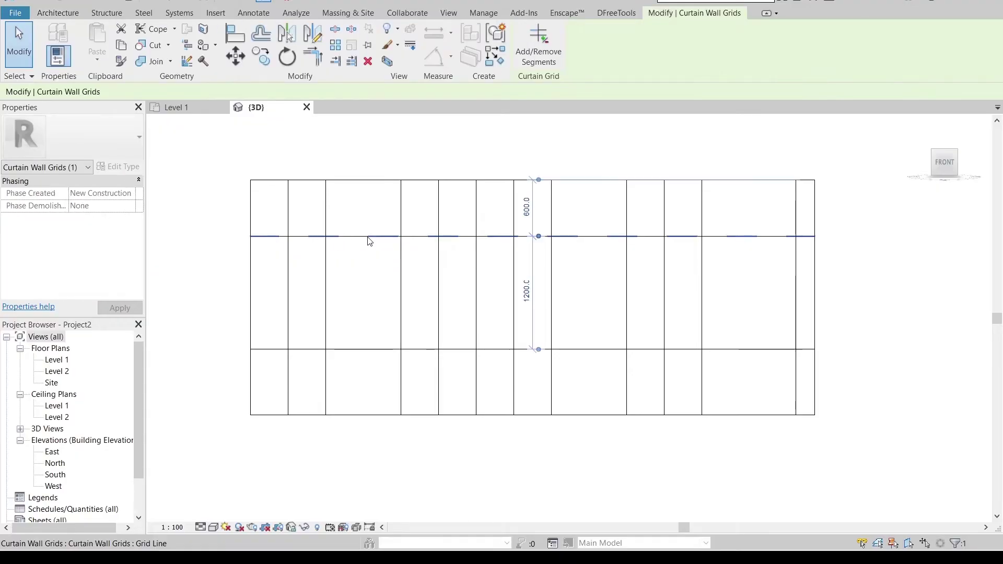
pyautogui.click(556, 59)
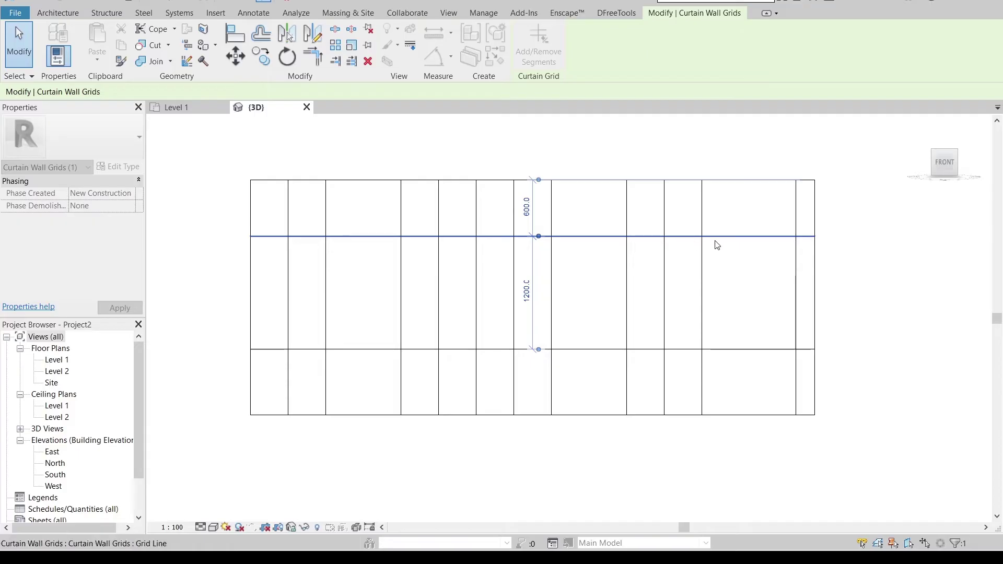
pyautogui.click(731, 239)
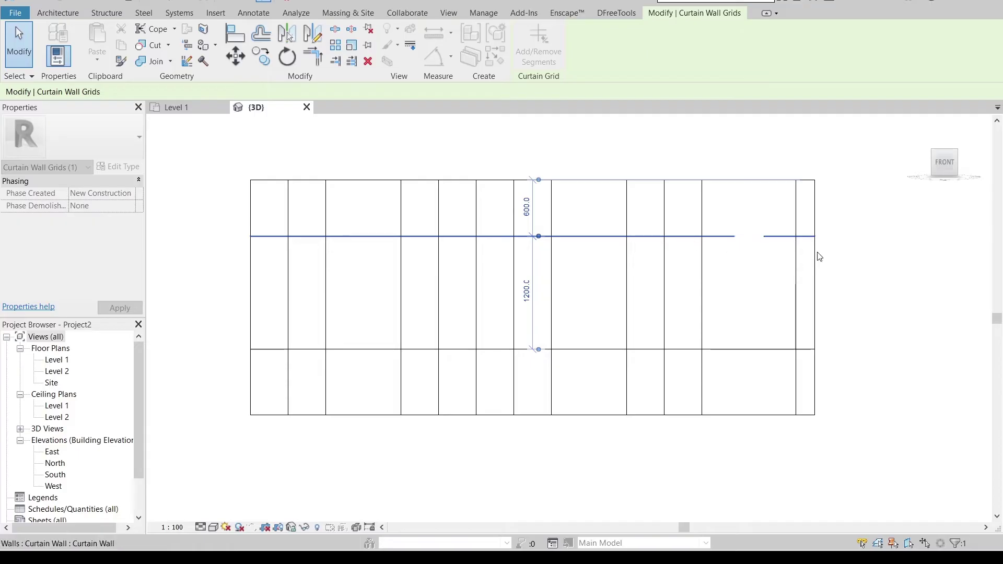
pyautogui.click(855, 259)
pyautogui.press('Escape')
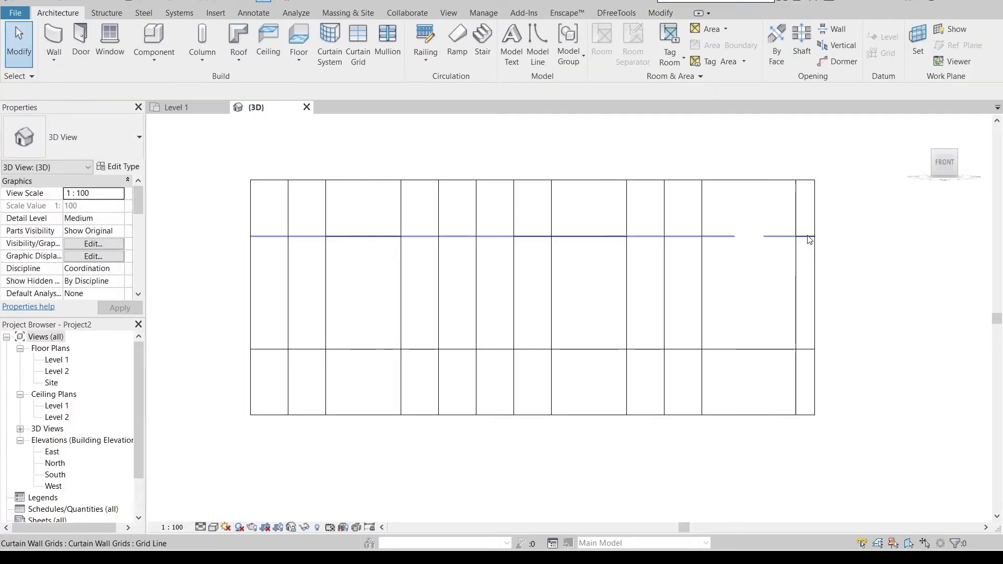
pyautogui.click(809, 239)
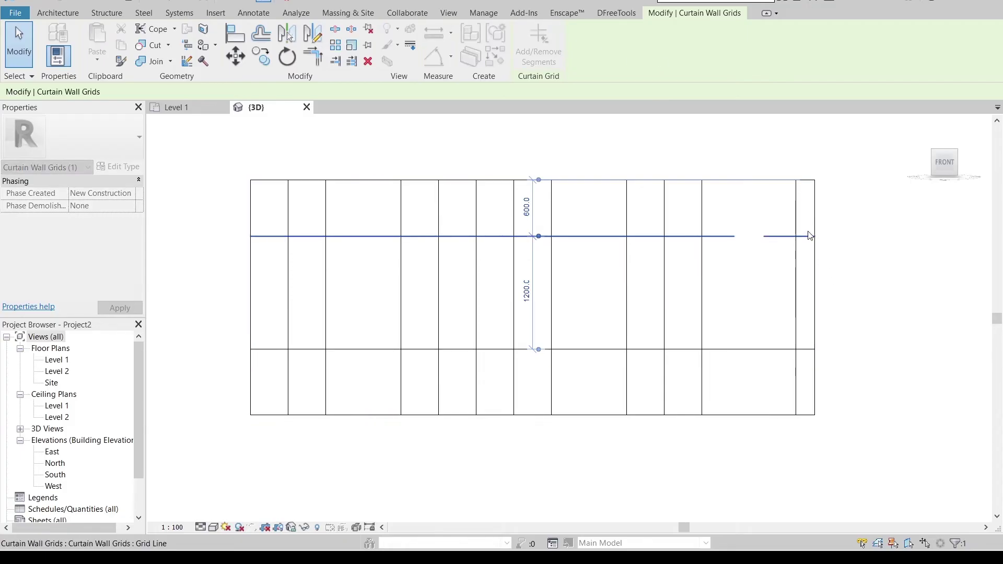
pyautogui.press('a')
pyautogui.press('r')
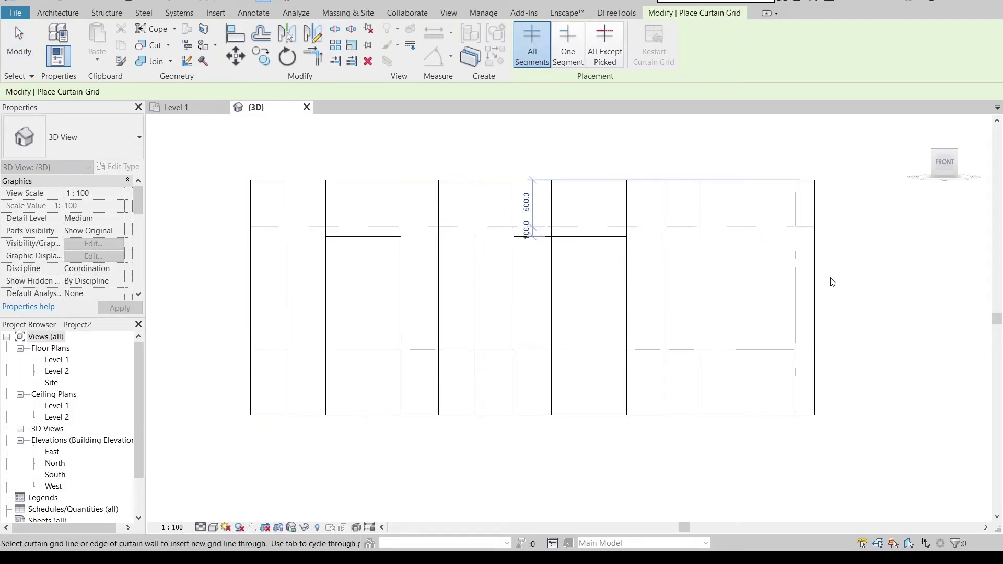
pyautogui.press('Escape')
# - Remove the upper horizontal grid line's segment from the 400 mm bay just before the second 800 mm bay
pyautogui.scroll(3, 525, 269)
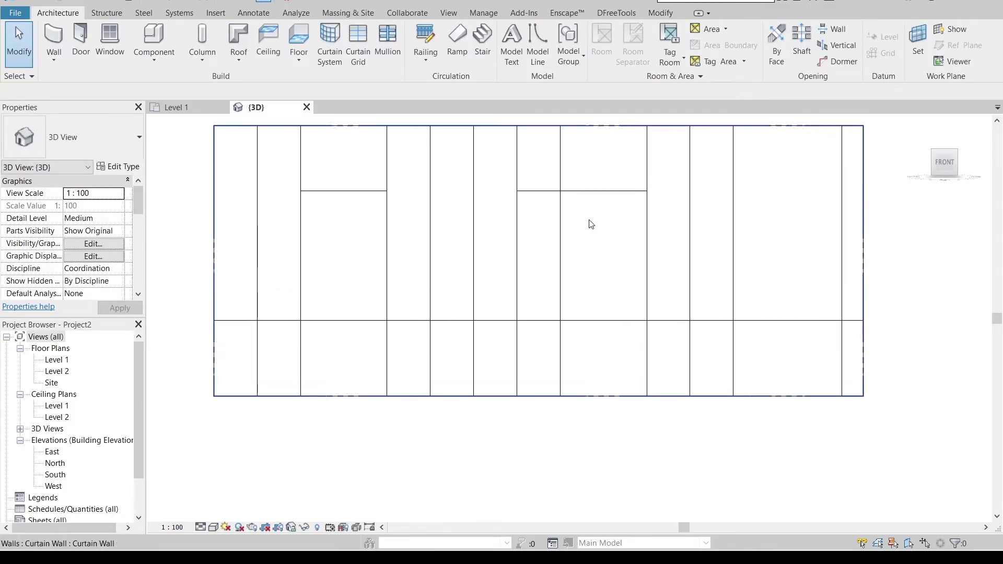
pyautogui.click(546, 217)
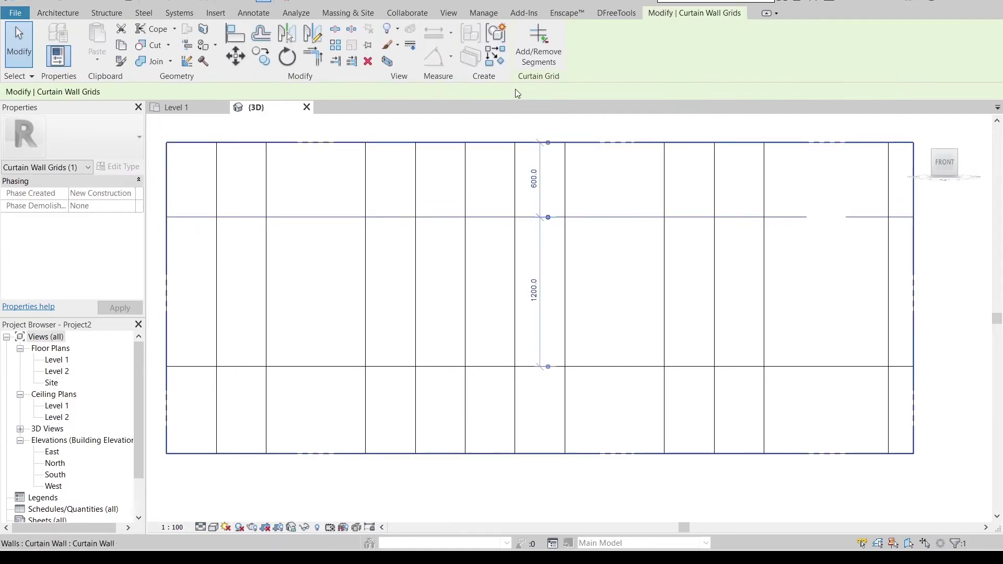
pyautogui.press('a')
pyautogui.press('r')
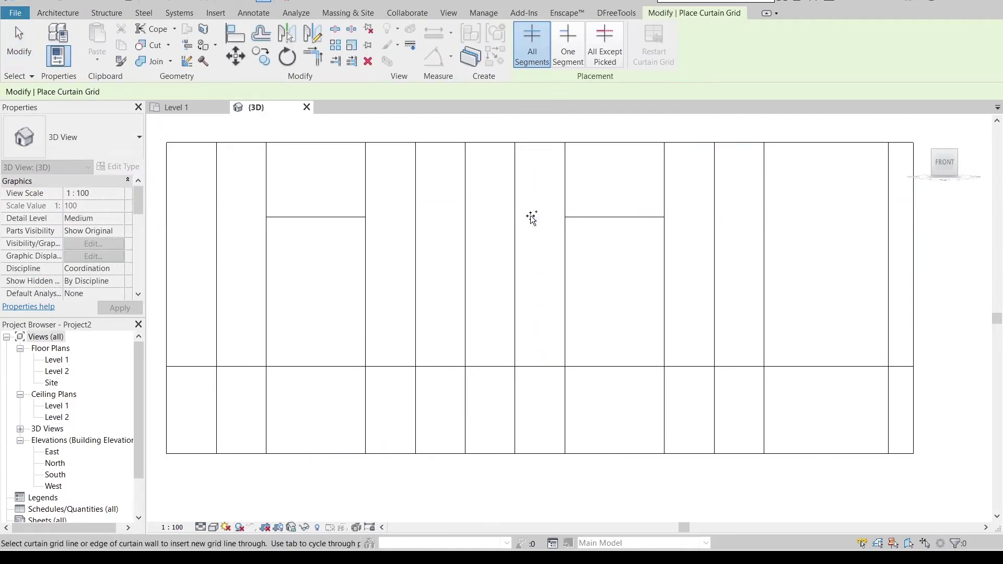
pyautogui.press('Escape')
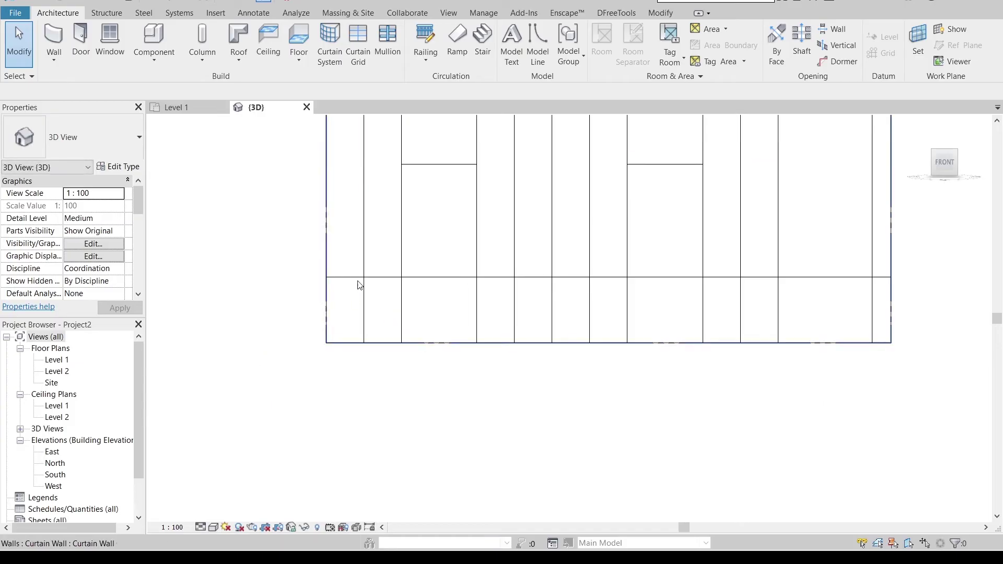
# - Remove the lower horizontal grid line's segments from every bay except the two 800 mm bays
pyautogui.click(367, 283)
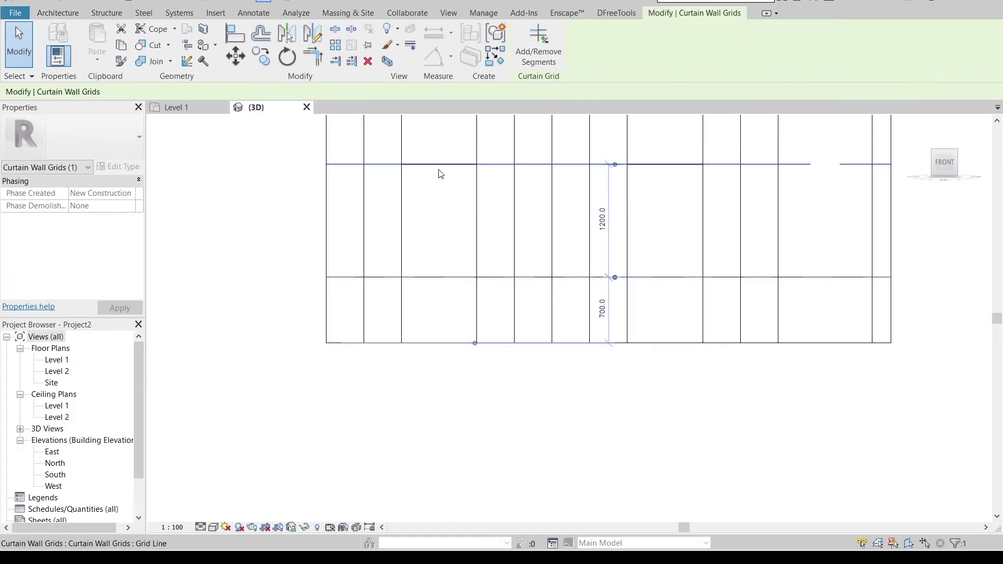
pyautogui.click(539, 50)
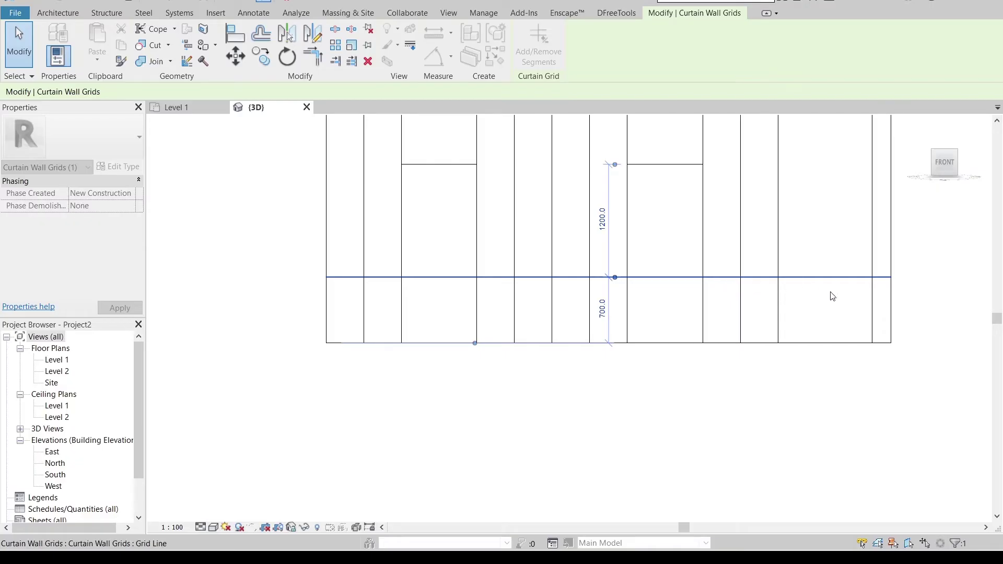
pyautogui.click(821, 278)
pyautogui.press('Escape')
pyautogui.press('Escape')
pyautogui.scroll(-2, 872, 306)
pyautogui.moveTo(864, 329); pyautogui.dragTo(723, 302, button='middle')
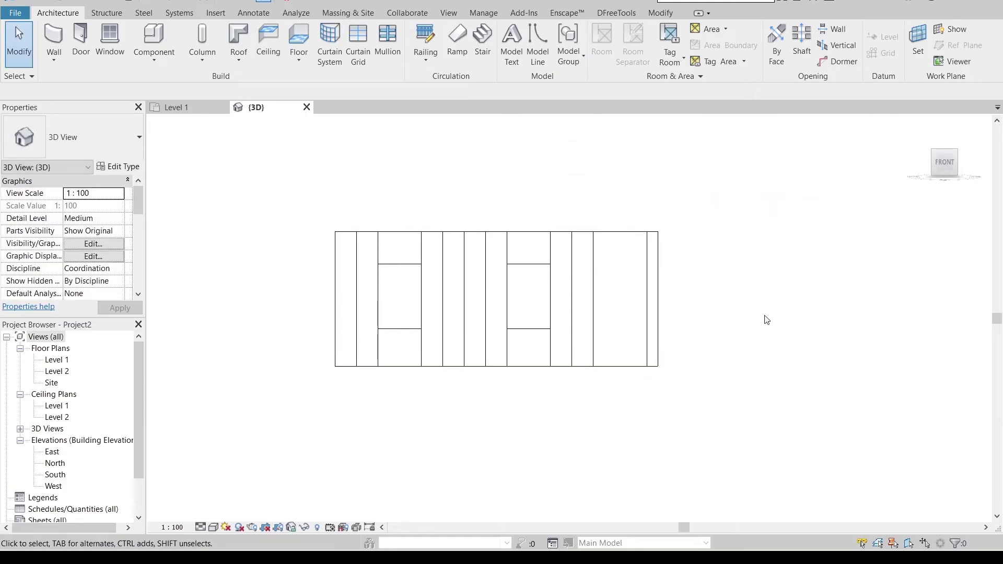
# - Place a one-segment horizontal curtain grid line in the widest bay, 400 mm below the wall's top edge
pyautogui.scroll(2, 695, 284)
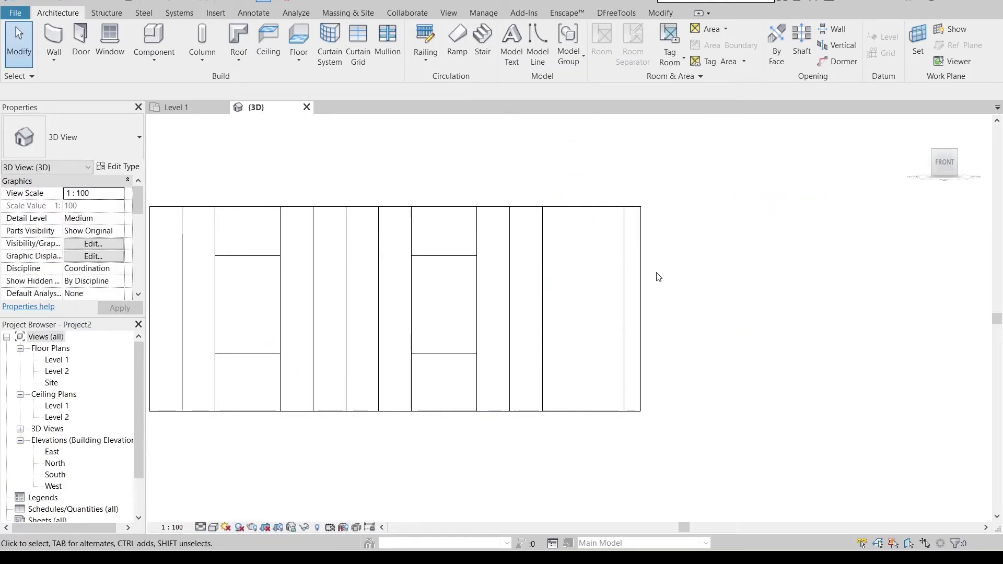
pyautogui.moveTo(410, 308); pyautogui.dragTo(506, 284, button='middle')
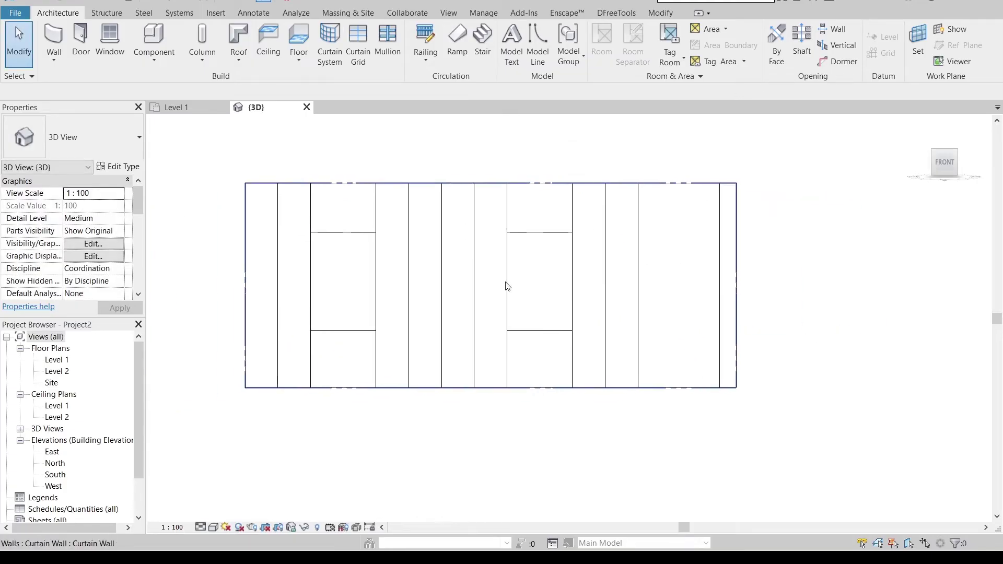
pyautogui.click(358, 45)
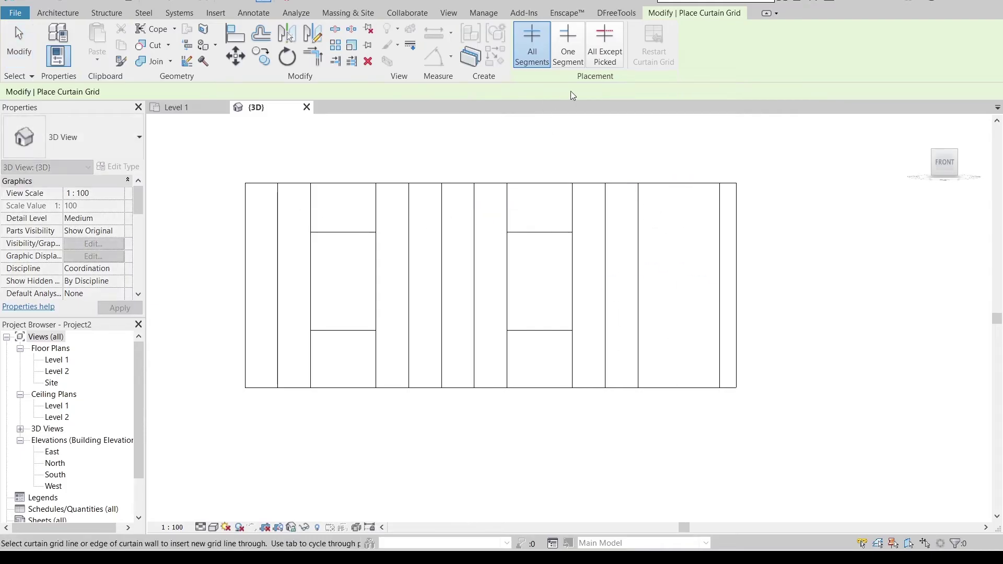
pyautogui.click(568, 46)
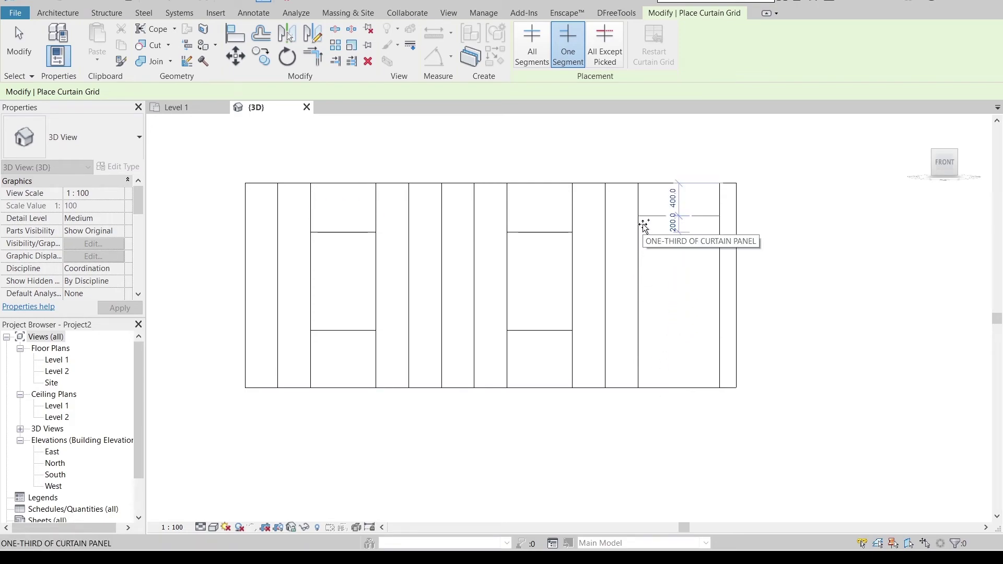
pyautogui.scroll(3, 644, 225)
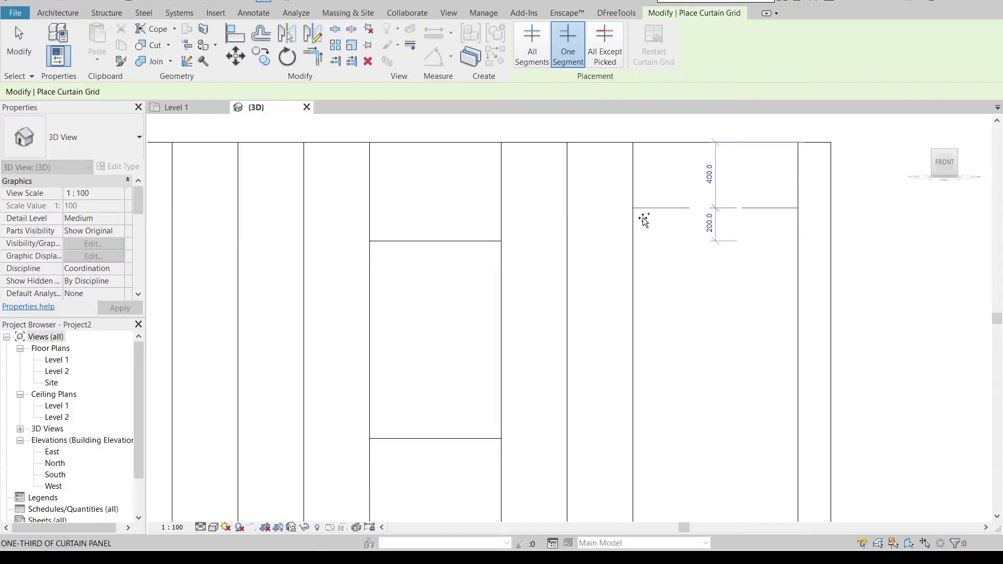
pyautogui.click(641, 234)
pyautogui.press('Escape')
pyautogui.press('Escape')
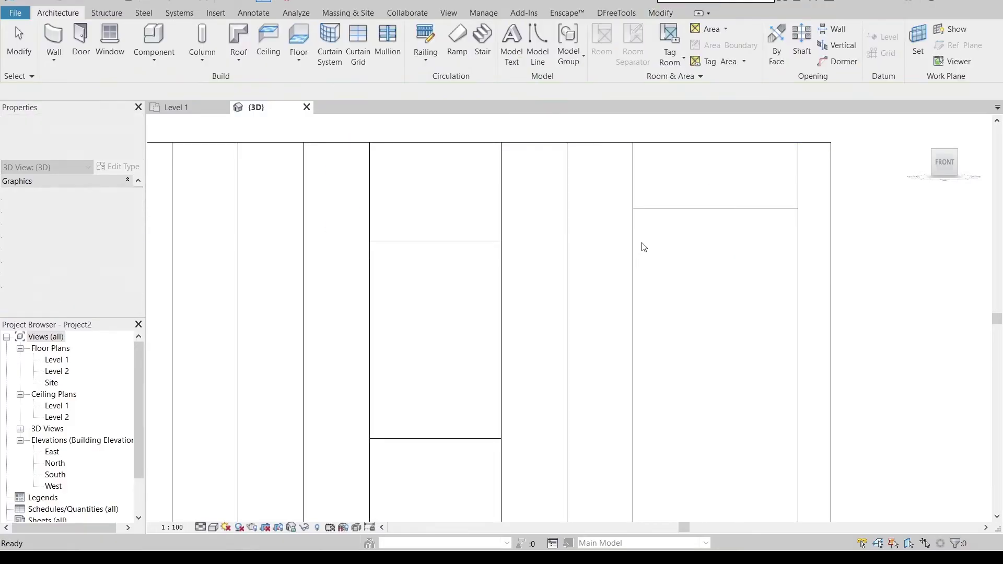
# - Set the material of the Rectangular Mullion 50 x 150mm type to Cherry for mullion placement
pyautogui.scroll(-6, 640, 256)
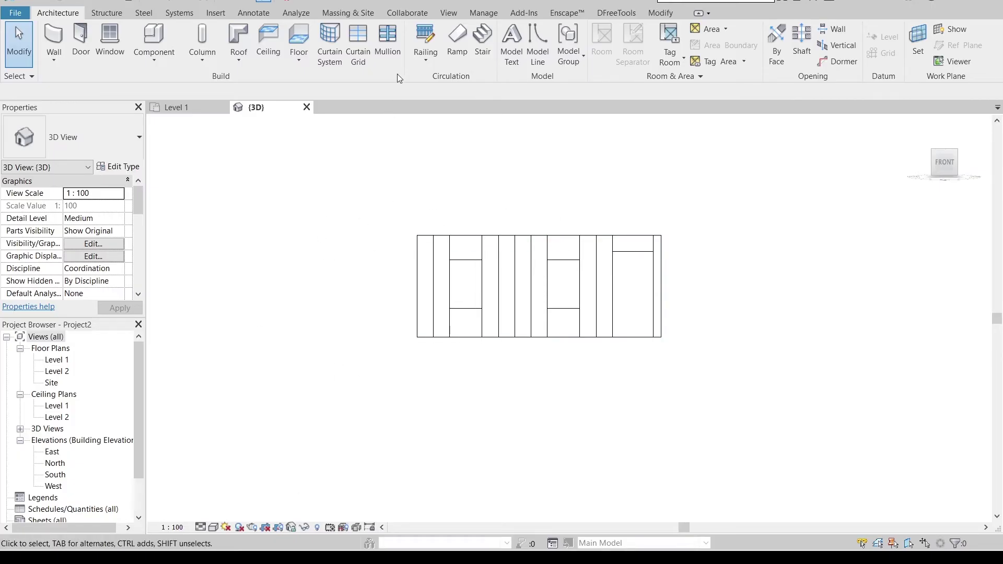
pyautogui.click(388, 43)
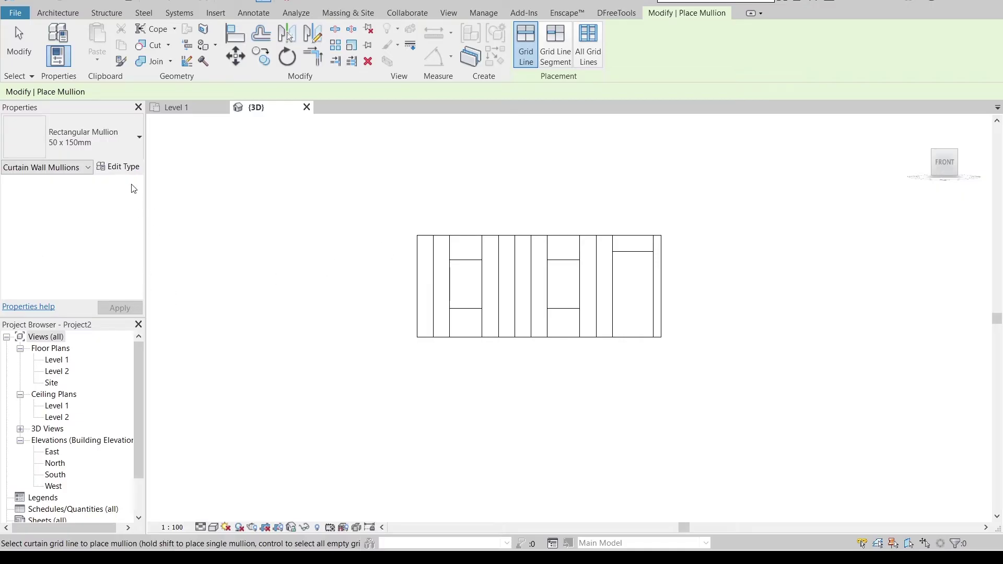
pyautogui.click(118, 167)
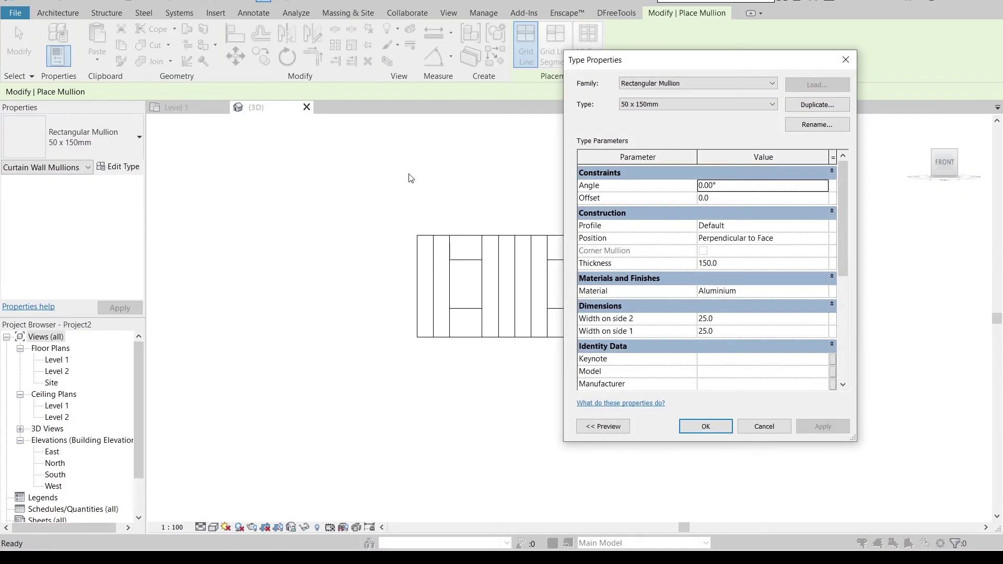
pyautogui.moveTo(707, 65); pyautogui.dragTo(357, 52)
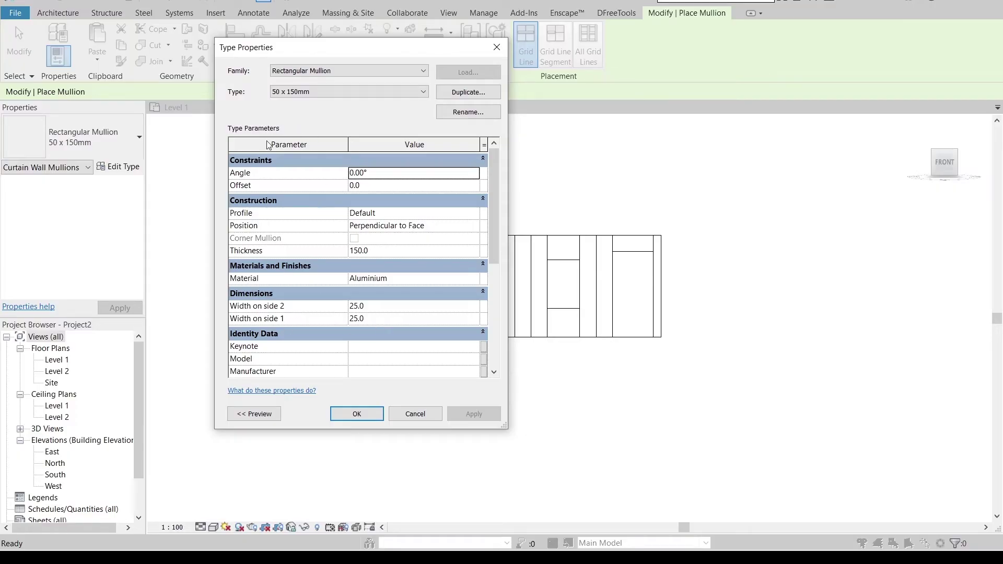
pyautogui.click(474, 280)
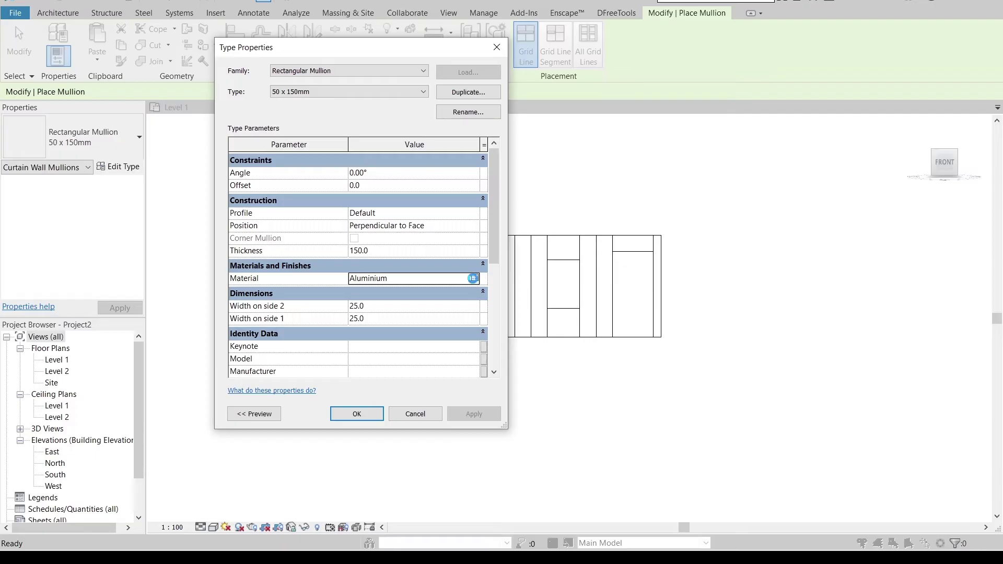
pyautogui.click(473, 278)
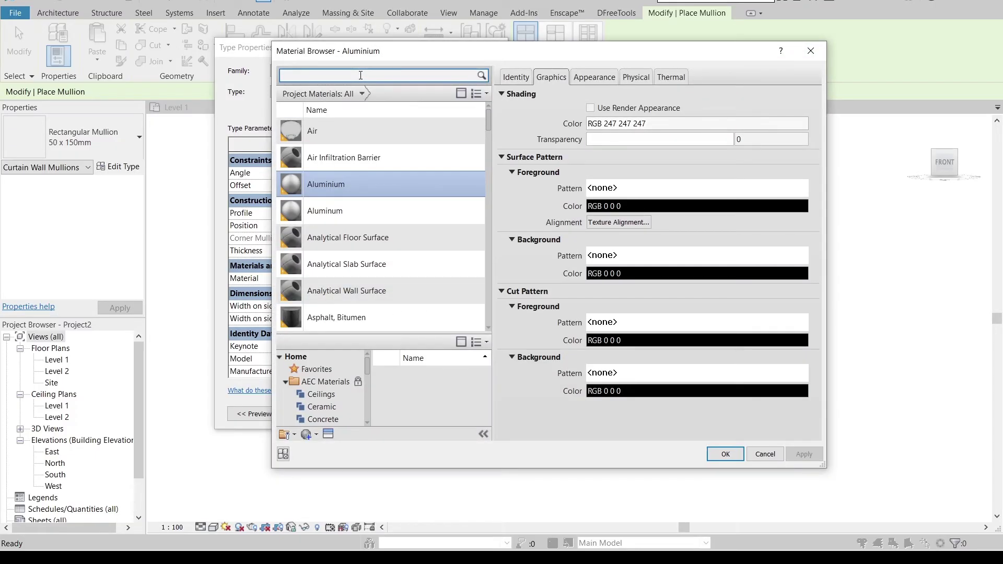
pyautogui.click(360, 75)
pyautogui.write('cherr')
pyautogui.doubleClick(359, 146)
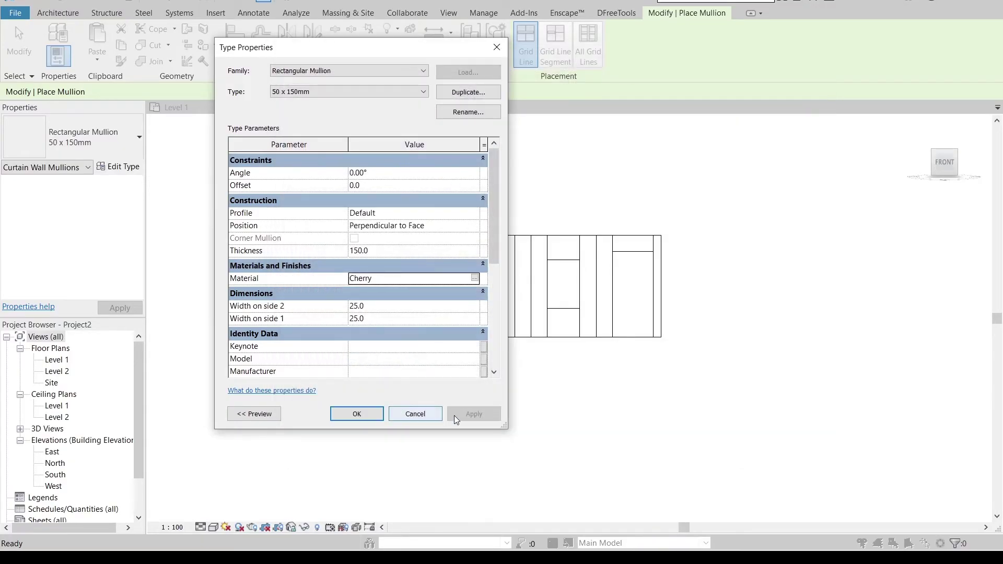
pyautogui.click(359, 417)
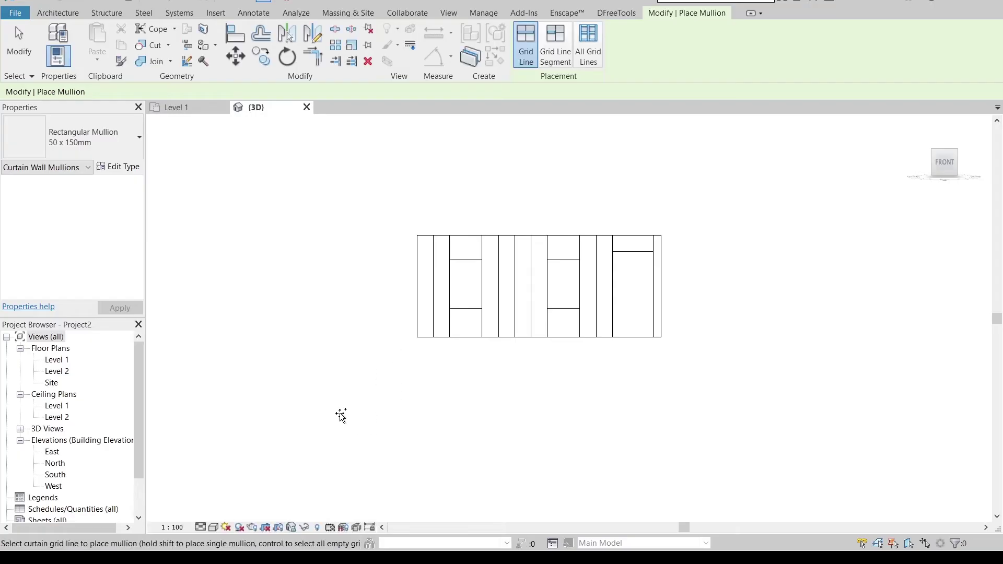
# - Place the Rectangular Mullion 50 x 150mm on all grid lines of the curtain wall and finish placement
pyautogui.click(588, 46)
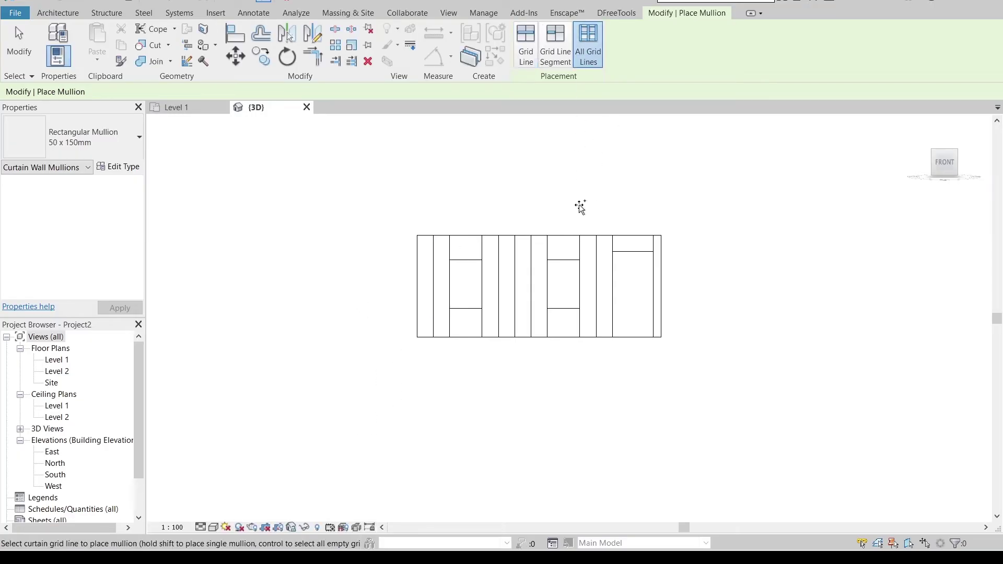
pyautogui.click(576, 218)
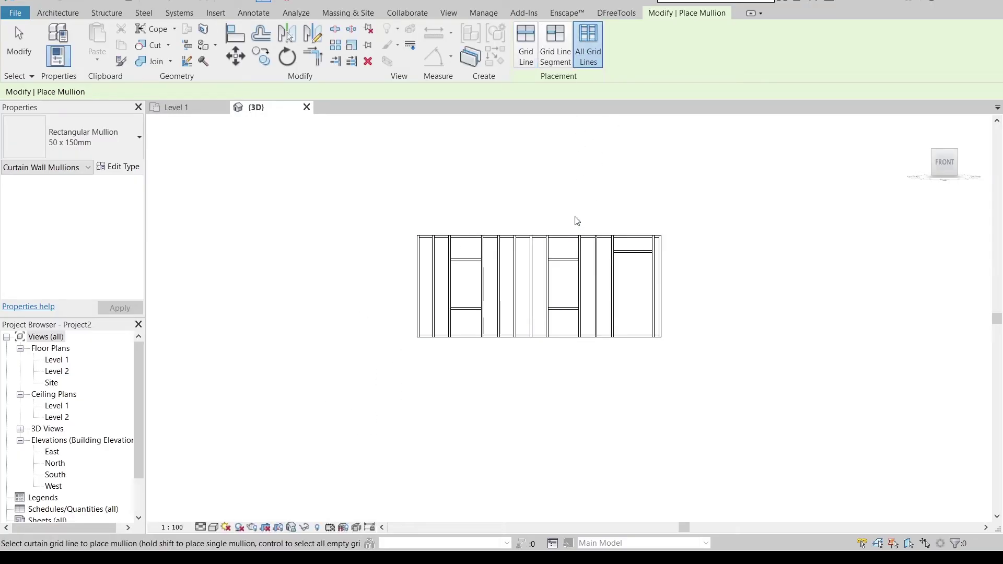
pyautogui.press('Escape')
# - Set the 3D view's visual style to Consistent Colors and inspect the mullioned curtain wall from several angles
pyautogui.scroll(-2, 571, 211)
pyautogui.moveTo(569, 208); pyautogui.dragTo(566, 229, button='middle')
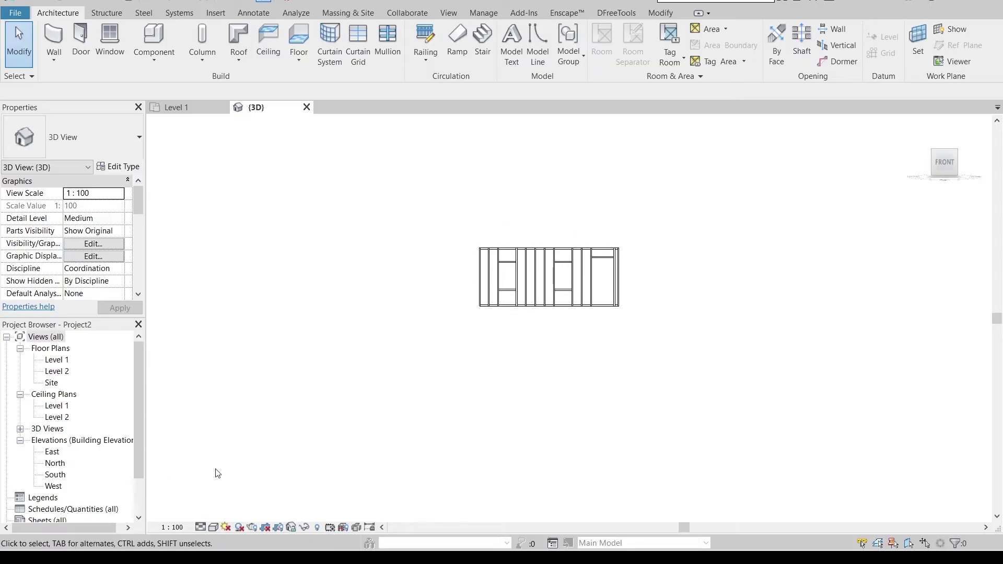
pyautogui.click(213, 526)
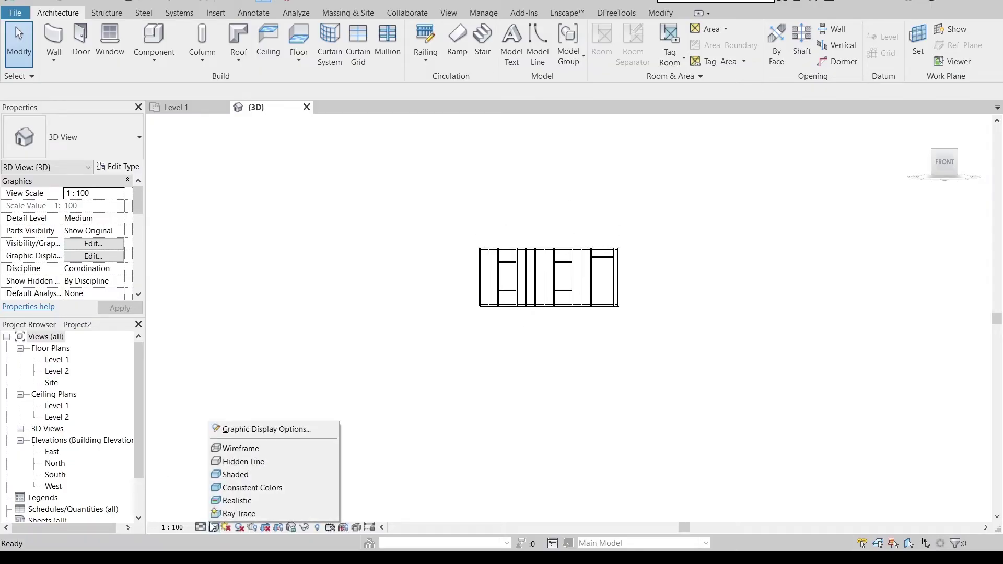
pyautogui.click(230, 493)
pyautogui.keyDown('shift'); pyautogui.moveTo(642, 318); pyautogui.dragTo(552, 256, button='middle'); pyautogui.keyUp('shift')
pyautogui.scroll(5, 551, 256)
pyautogui.keyDown('shift'); pyautogui.moveTo(627, 242); pyautogui.dragTo(325, 224, button='middle'); pyautogui.keyUp('shift')
pyautogui.scroll(-4, 675, 375)
pyautogui.keyDown('shift'); pyautogui.moveTo(806, 272); pyautogui.dragTo(754, 293, button='middle'); pyautogui.keyUp('shift')
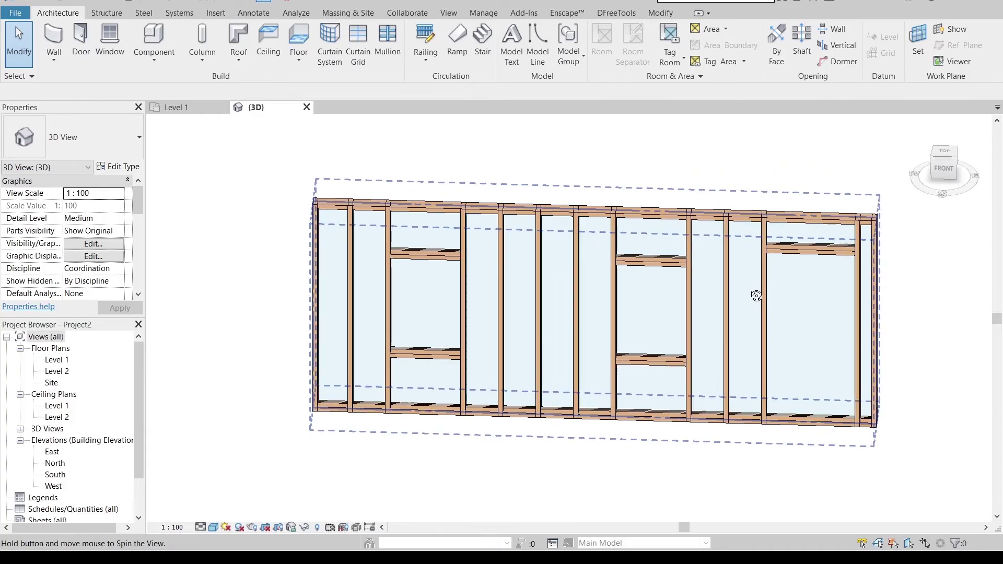
pyautogui.keyDown('shift'); pyautogui.moveTo(650, 413); pyautogui.dragTo(456, 444, button='middle'); pyautogui.keyUp('shift')
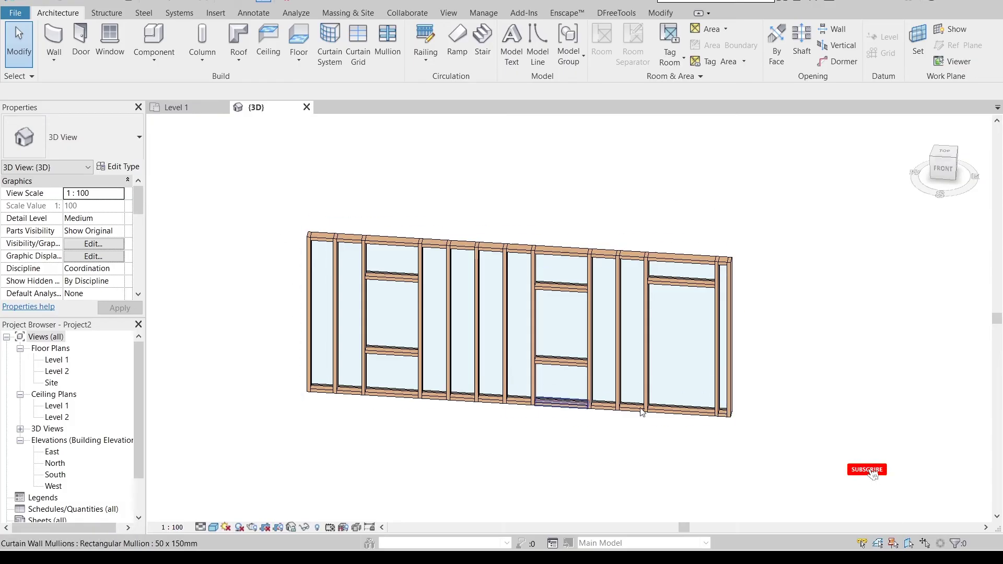
# - Break the joins at the upper end segments of all interior vertical mullions so the top rail runs continuous
pyautogui.keyDown('shift'); pyautogui.moveTo(653, 413); pyautogui.dragTo(399, 340, button='middle'); pyautogui.keyUp('shift')
pyautogui.scroll(5, 488, 403)
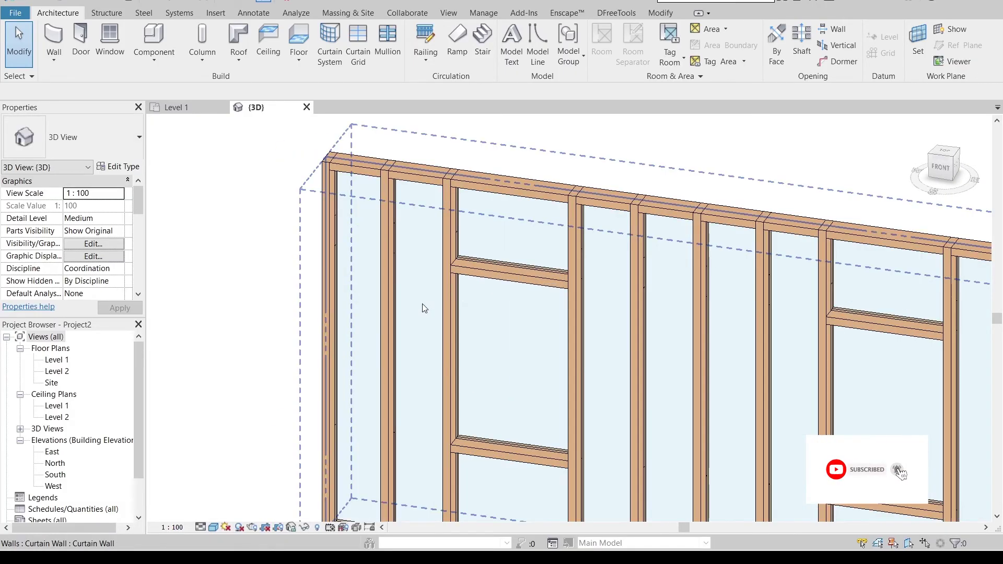
pyautogui.scroll(-6, 483, 324)
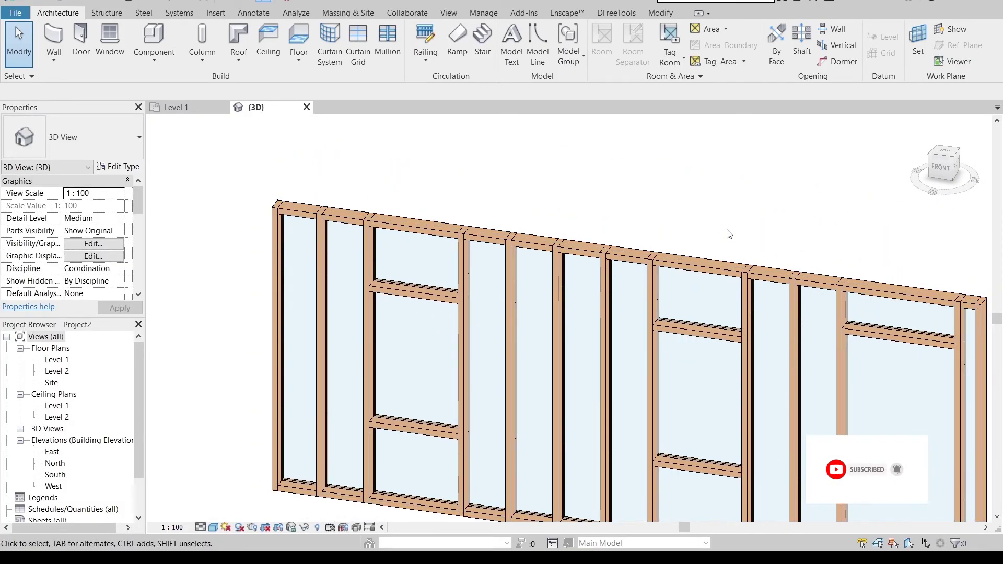
pyautogui.scroll(5, 323, 230)
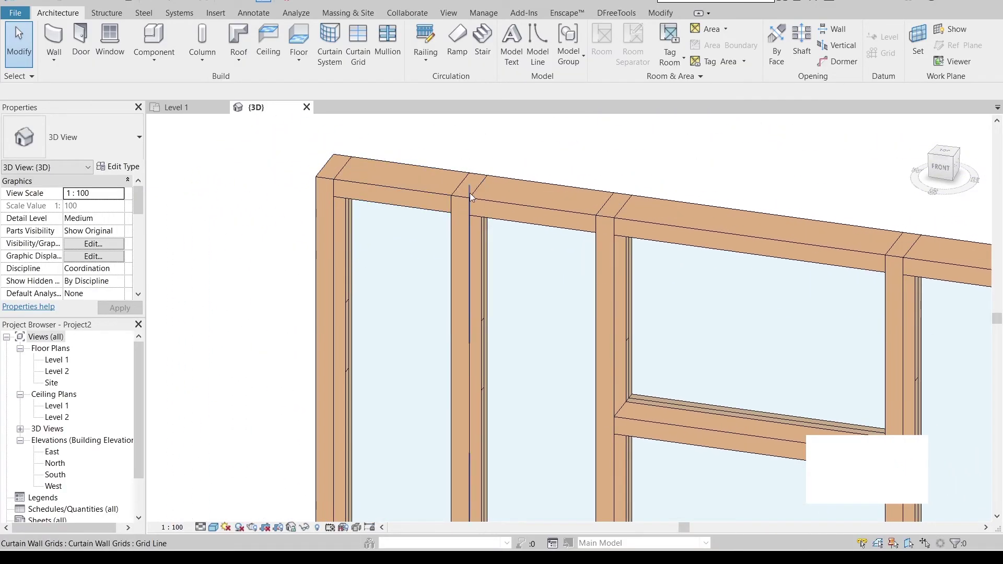
pyautogui.scroll(-3, 455, 329)
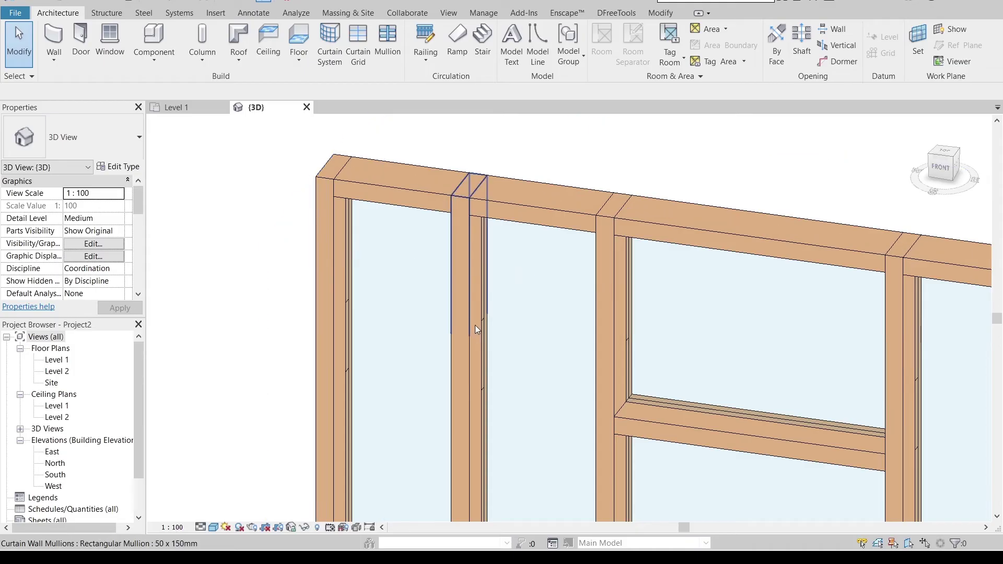
pyautogui.scroll(-4, 425, 338)
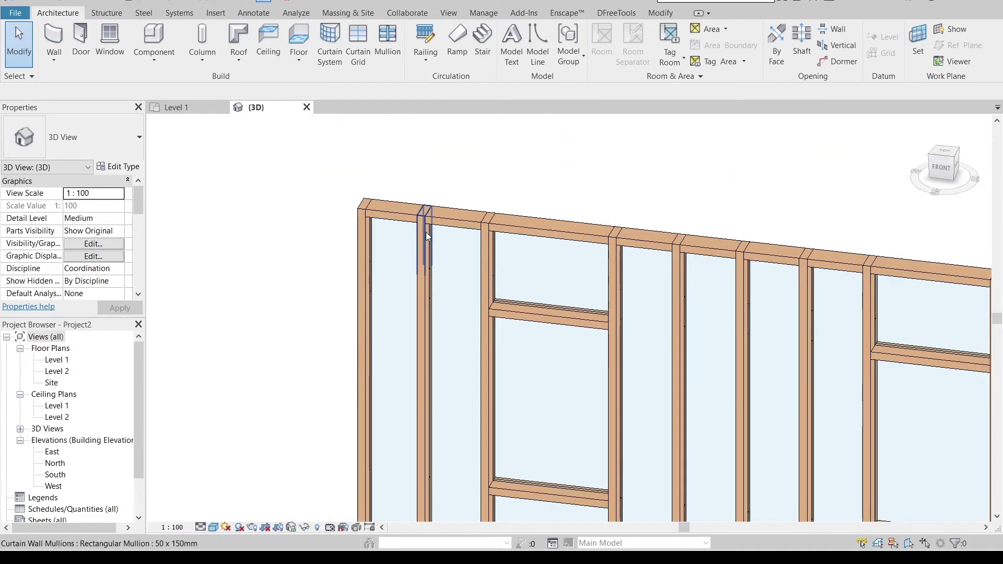
pyautogui.click(427, 236)
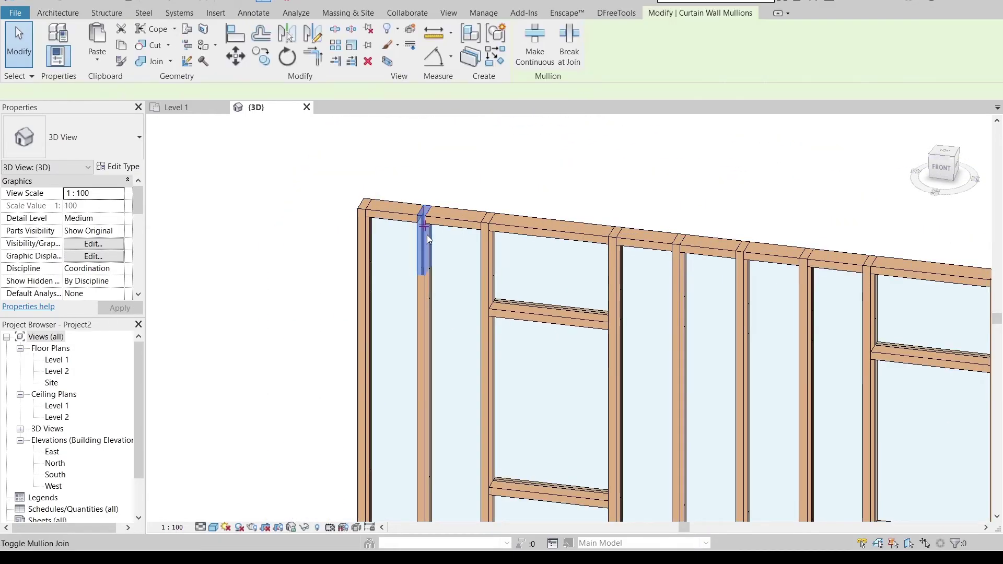
pyautogui.keyDown('ctrl'); pyautogui.click(488, 239); pyautogui.keyUp('ctrl')
pyautogui.keyDown('ctrl'); pyautogui.click(618, 256); pyautogui.keyUp('ctrl')
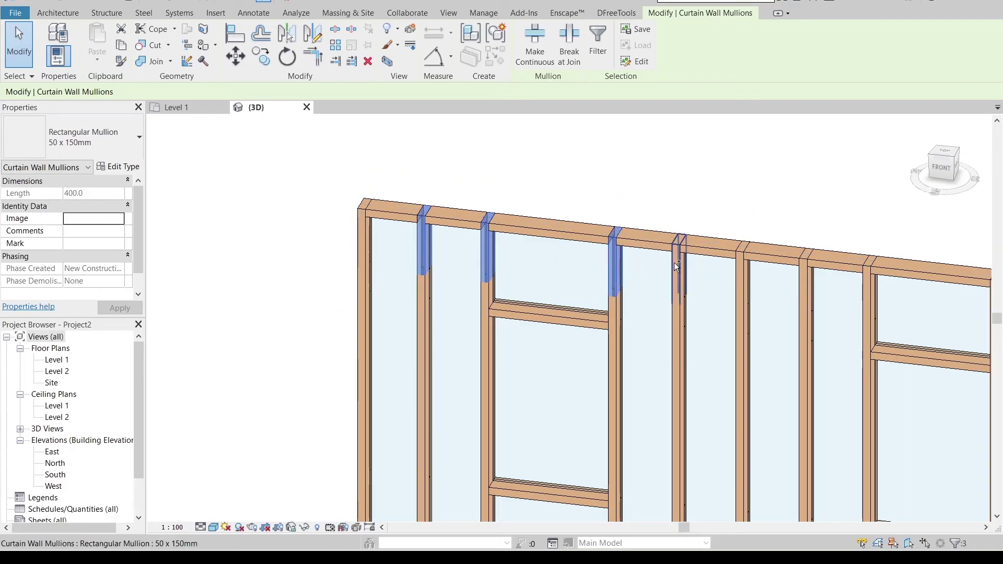
pyautogui.keyDown('ctrl'); pyautogui.click(675, 266); pyautogui.keyUp('ctrl')
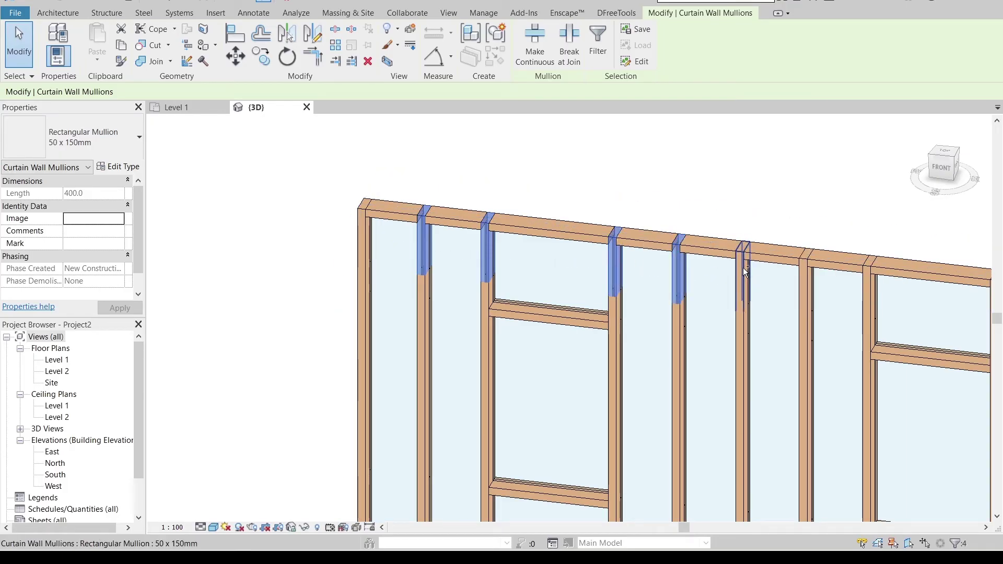
pyautogui.keyDown('ctrl'); pyautogui.click(799, 278); pyautogui.keyUp('ctrl')
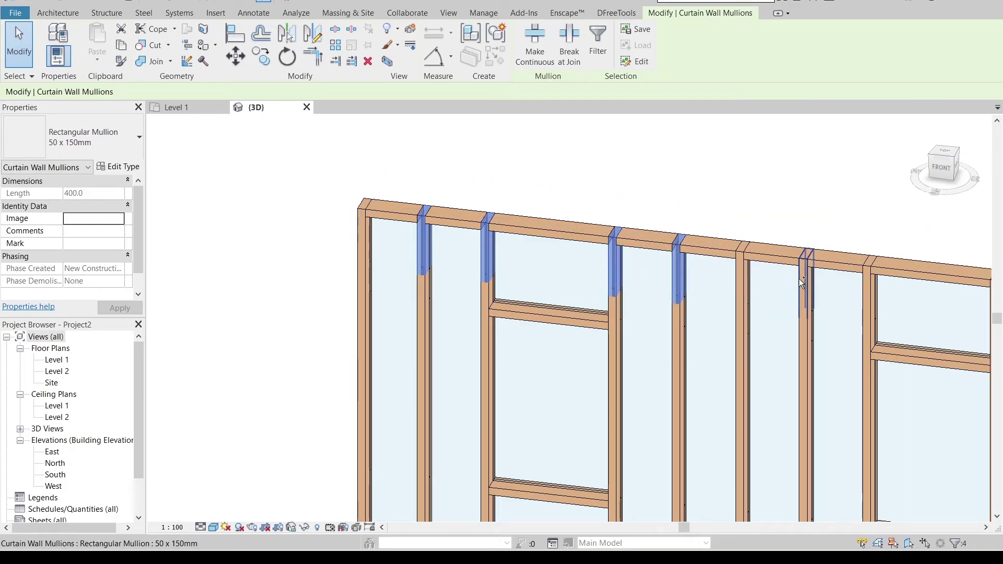
pyautogui.keyDown('ctrl'); pyautogui.click(745, 287); pyautogui.keyUp('ctrl')
pyautogui.scroll(-2, 752, 301)
pyautogui.moveTo(643, 262); pyautogui.dragTo(459, 236, button='middle')
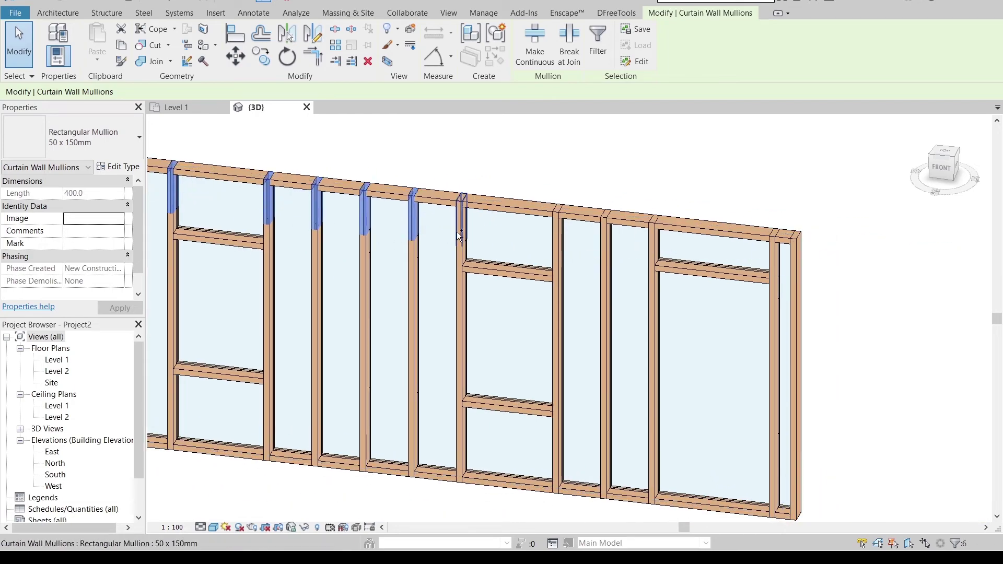
pyautogui.keyDown('ctrl'); pyautogui.click(459, 236); pyautogui.keyUp('ctrl')
pyautogui.keyDown('ctrl'); pyautogui.click(559, 229); pyautogui.keyUp('ctrl')
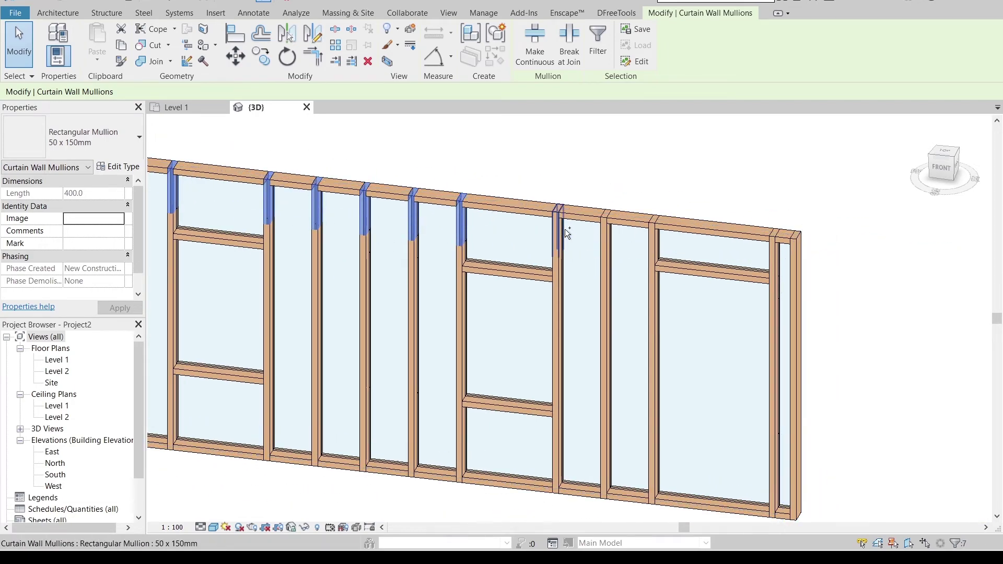
pyautogui.keyDown('ctrl'); pyautogui.click(604, 242); pyautogui.keyUp('ctrl')
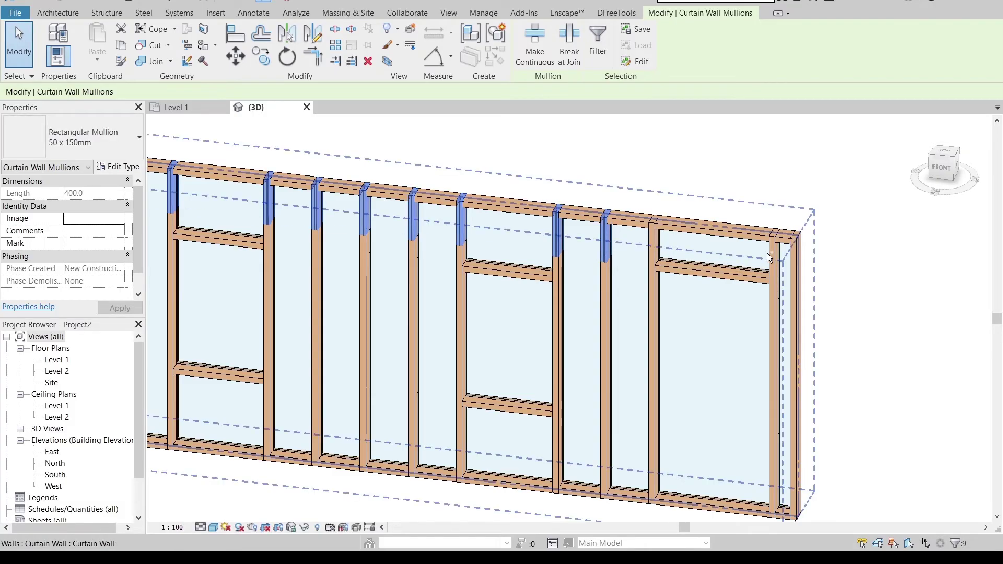
pyautogui.keyDown('ctrl'); pyautogui.click(653, 238); pyautogui.keyUp('ctrl')
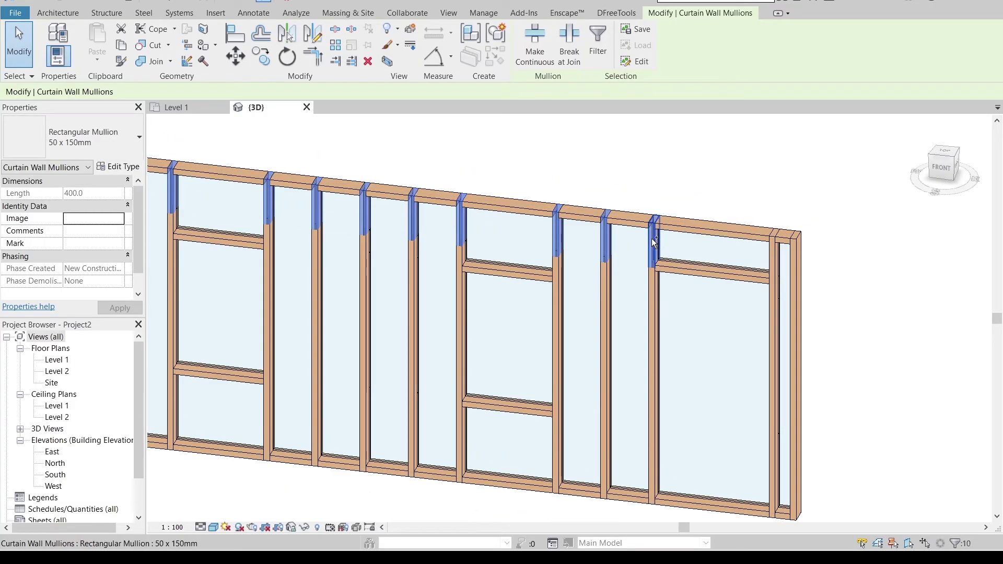
pyautogui.keyDown('ctrl'); pyautogui.click(772, 248); pyautogui.keyUp('ctrl')
pyautogui.scroll(-2, 674, 306)
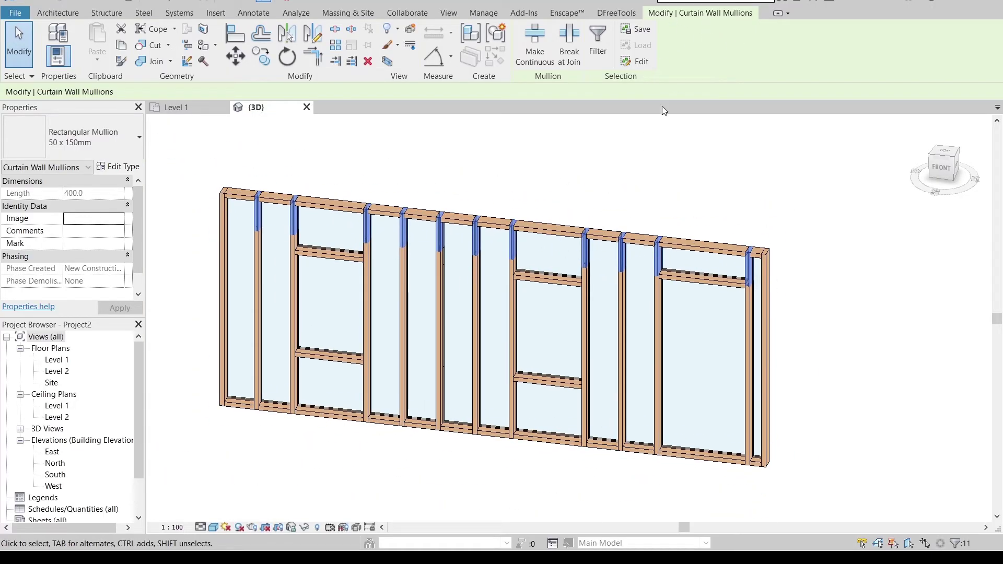
pyautogui.click(569, 64)
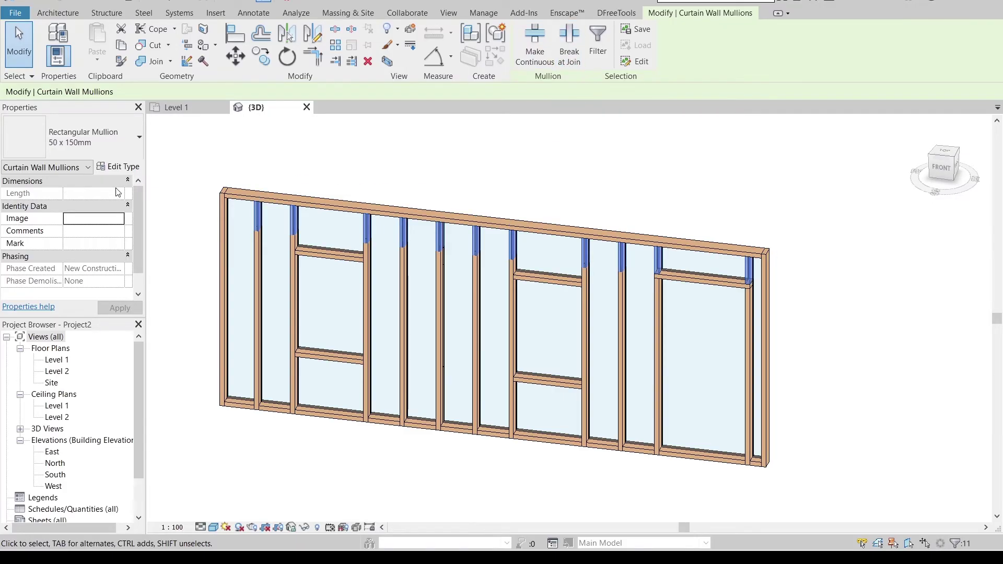
pyautogui.scroll(-2, 401, 257)
pyautogui.click(291, 351)
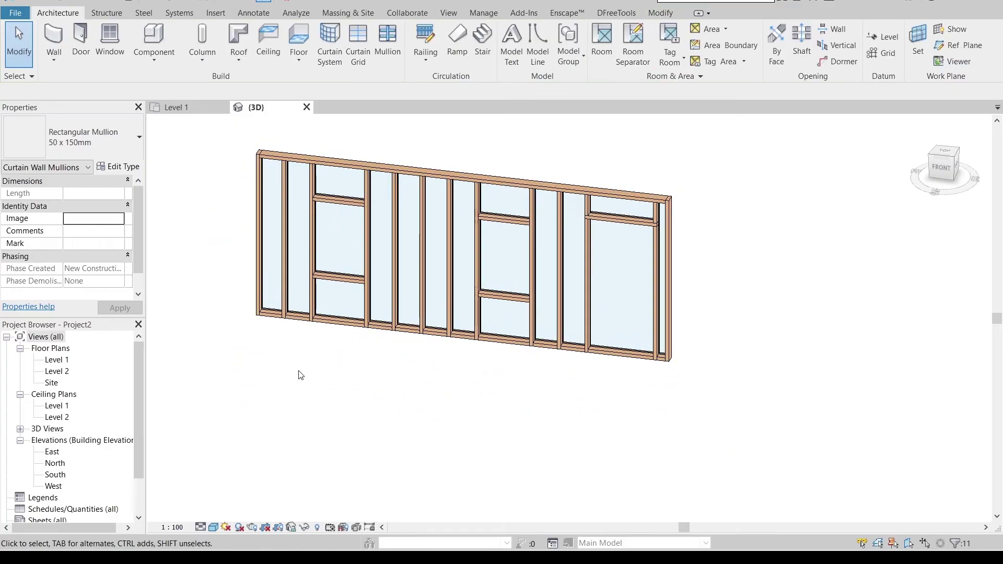
# - Break the joins at the lower end segments of all interior vertical mullions so the bottom rail runs continuous
pyautogui.scroll(5, 290, 276)
pyautogui.click(290, 273)
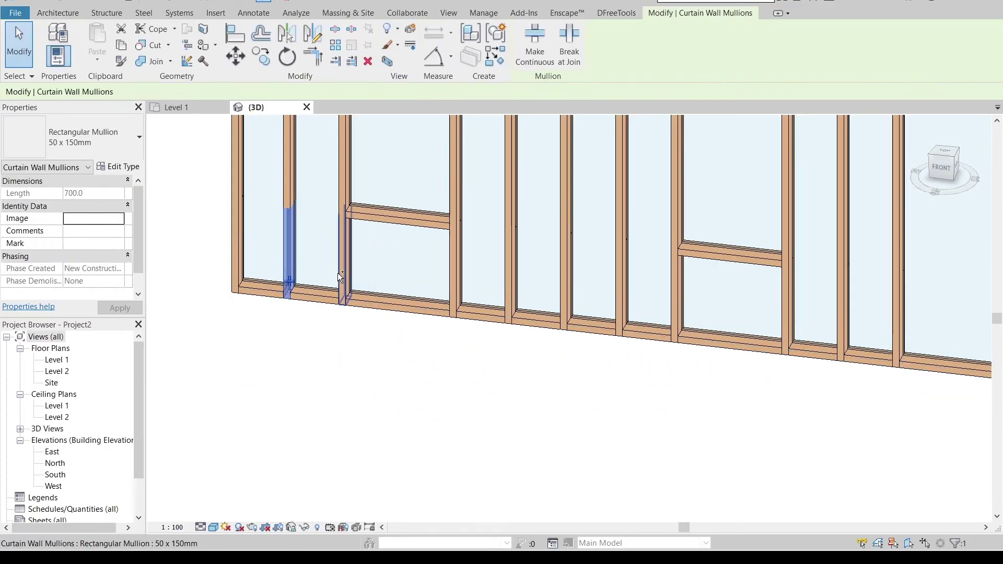
pyautogui.keyDown('ctrl'); pyautogui.click(338, 273); pyautogui.keyUp('ctrl')
pyautogui.keyDown('ctrl'); pyautogui.click(452, 273); pyautogui.keyUp('ctrl')
pyautogui.keyDown('ctrl'); pyautogui.click(508, 277); pyautogui.keyUp('ctrl')
pyautogui.keyDown('ctrl'); pyautogui.click(565, 280); pyautogui.keyUp('ctrl')
pyautogui.keyDown('ctrl'); pyautogui.click(622, 284); pyautogui.keyUp('ctrl')
pyautogui.keyDown('ctrl'); pyautogui.click(684, 286); pyautogui.keyUp('ctrl')
pyautogui.keyDown('ctrl'); pyautogui.click(789, 318); pyautogui.keyUp('ctrl')
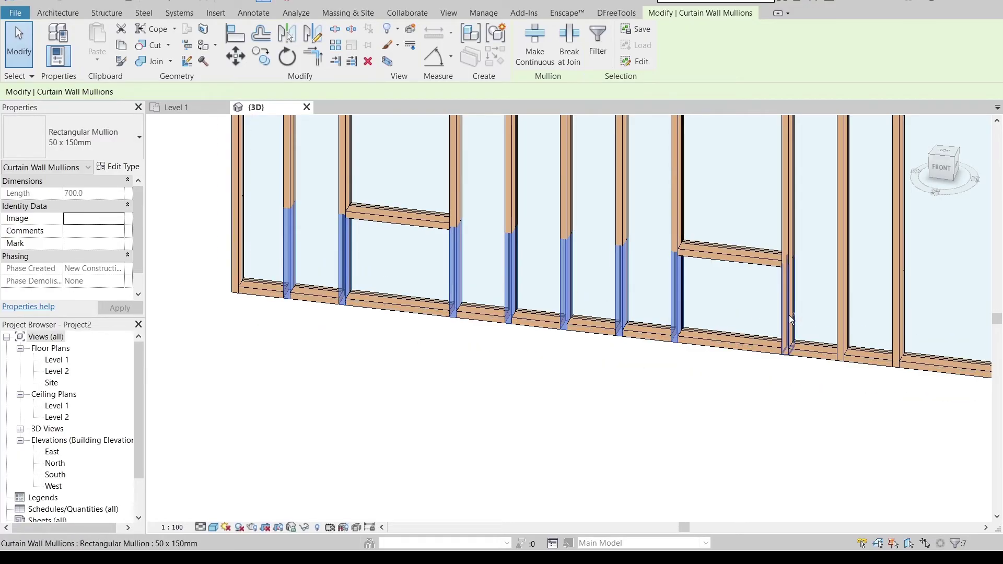
pyautogui.keyDown('ctrl'); pyautogui.click(840, 310); pyautogui.keyUp('ctrl')
pyautogui.keyDown('ctrl'); pyautogui.click(900, 320); pyautogui.keyUp('ctrl')
pyautogui.scroll(-2, 779, 488)
pyautogui.scroll(2, 593, 483)
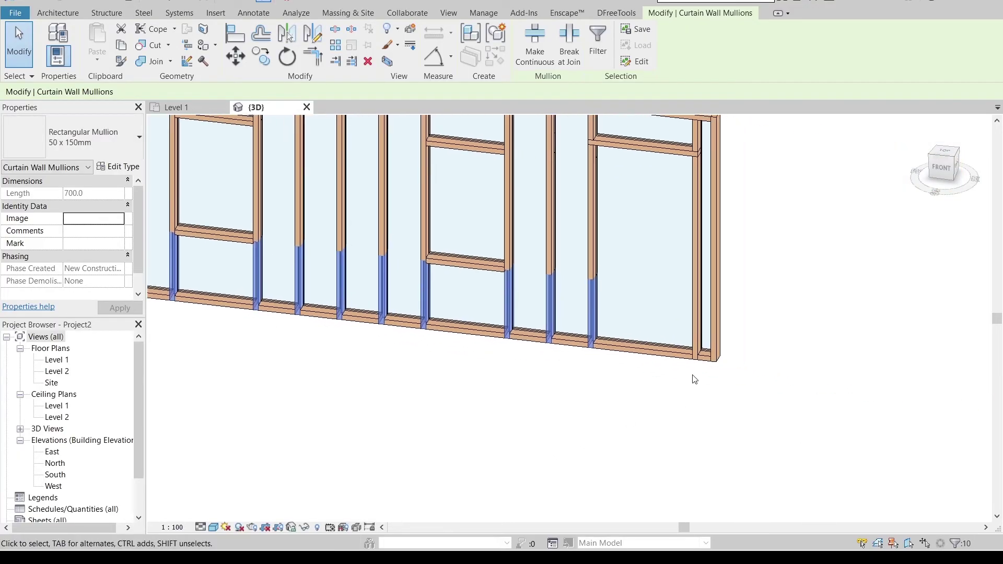
pyautogui.keyDown('ctrl'); pyautogui.click(694, 318); pyautogui.keyUp('ctrl')
pyautogui.press('Escape')
# - Select all instances of the curtain wall's System Panel Glazed and change their type to Empty System Panel
pyautogui.scroll(-3, 462, 394)
pyautogui.keyDown('shift'); pyautogui.moveTo(461, 394); pyautogui.dragTo(587, 413, button='middle'); pyautogui.keyUp('shift')
pyautogui.scroll(5, 436, 254)
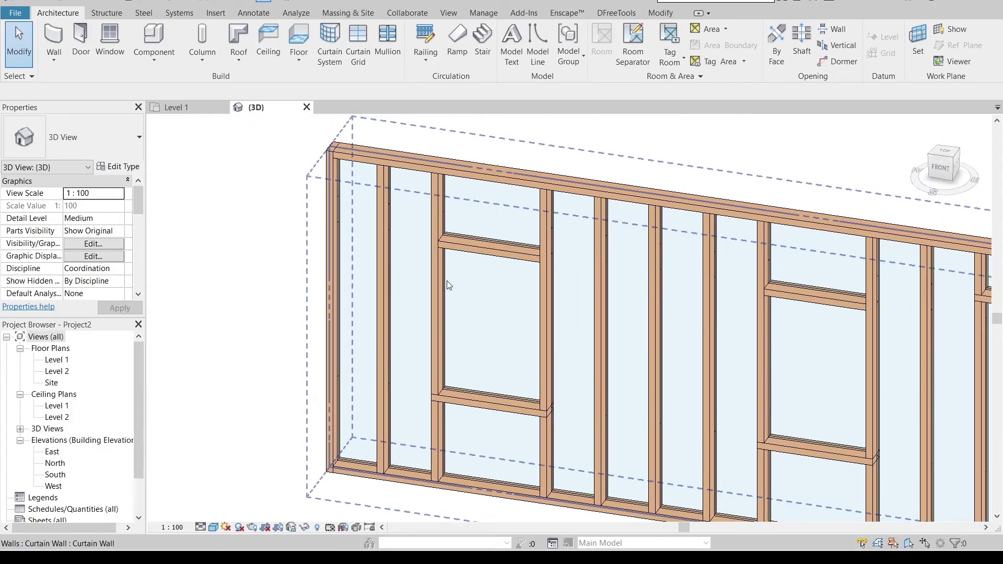
pyautogui.press('Tab')
pyautogui.press('Tab')
pyautogui.click(481, 198)
pyautogui.scroll(-1, 481, 199)
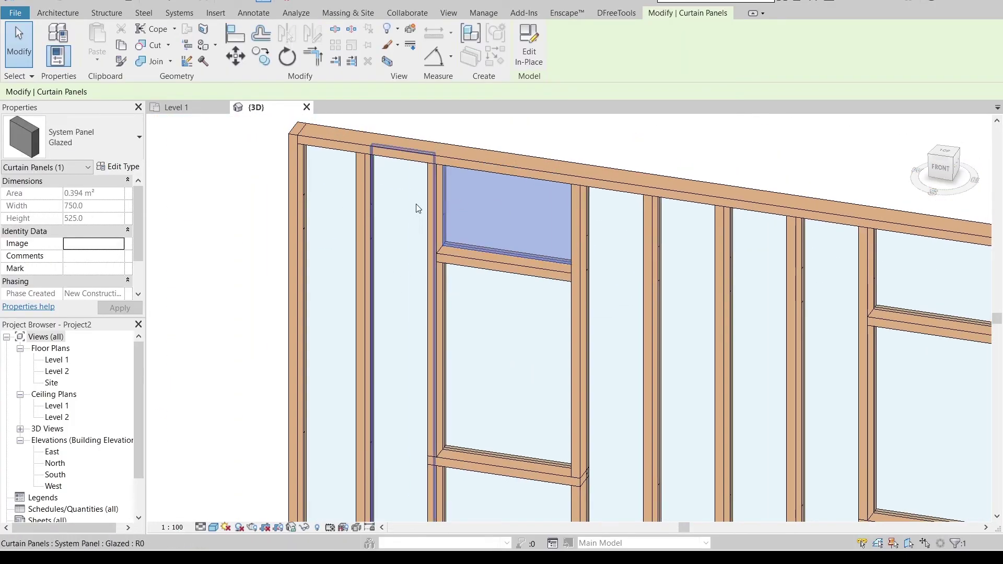
pyautogui.press('s')
pyautogui.press('a')
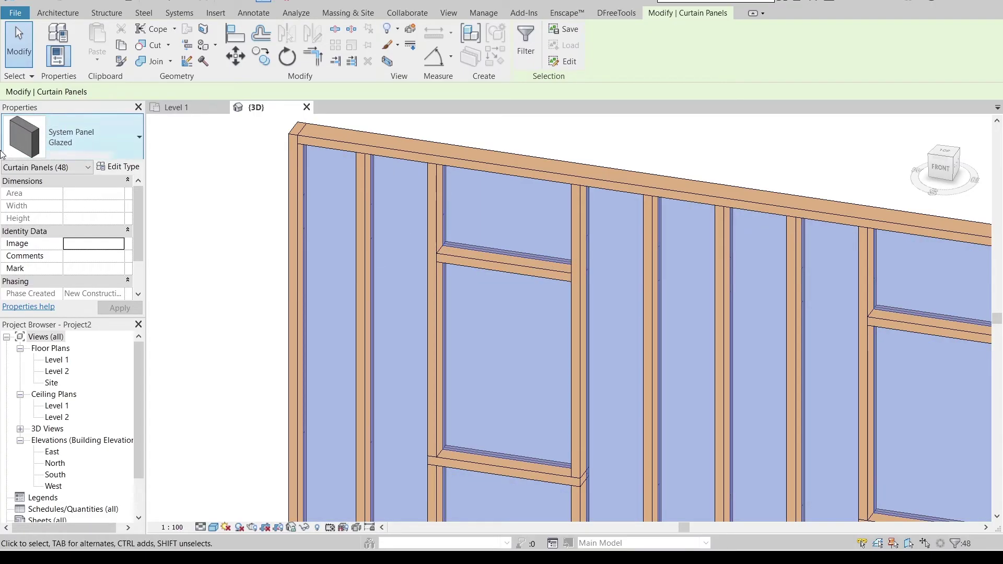
pyautogui.click(118, 144)
pyautogui.click(38, 365)
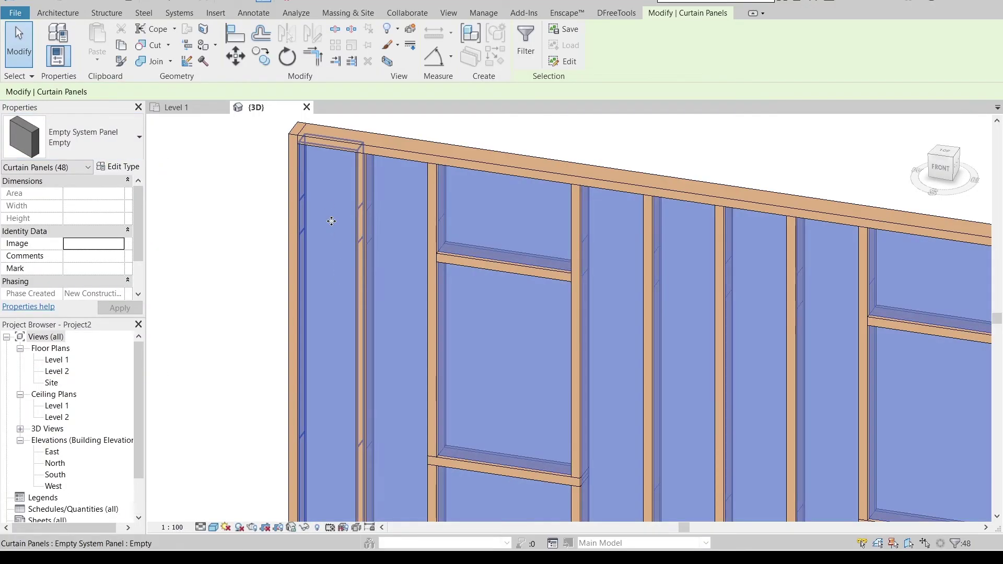
pyautogui.click(588, 148)
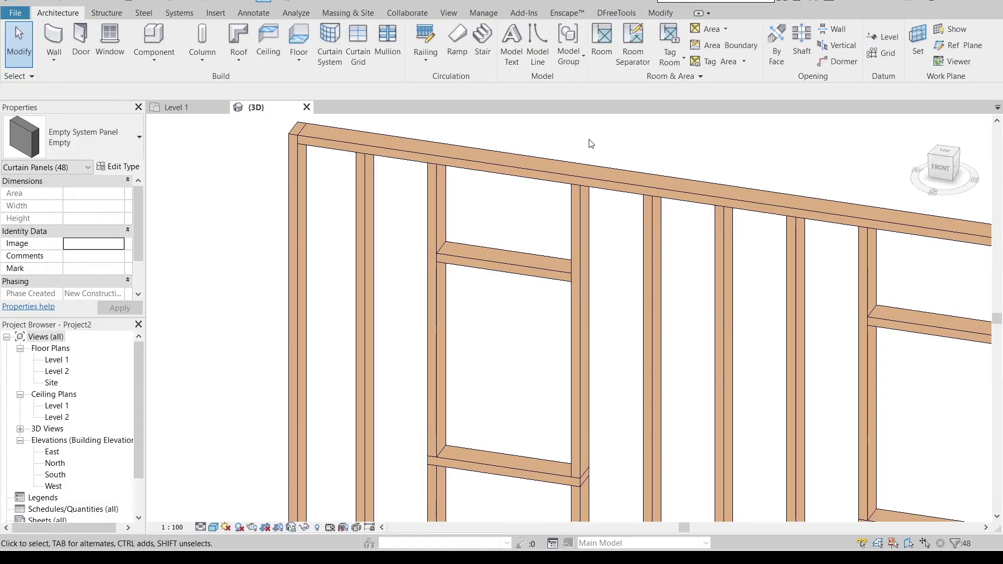
pyautogui.scroll(-2, 588, 149)
pyautogui.scroll(-2, 587, 152)
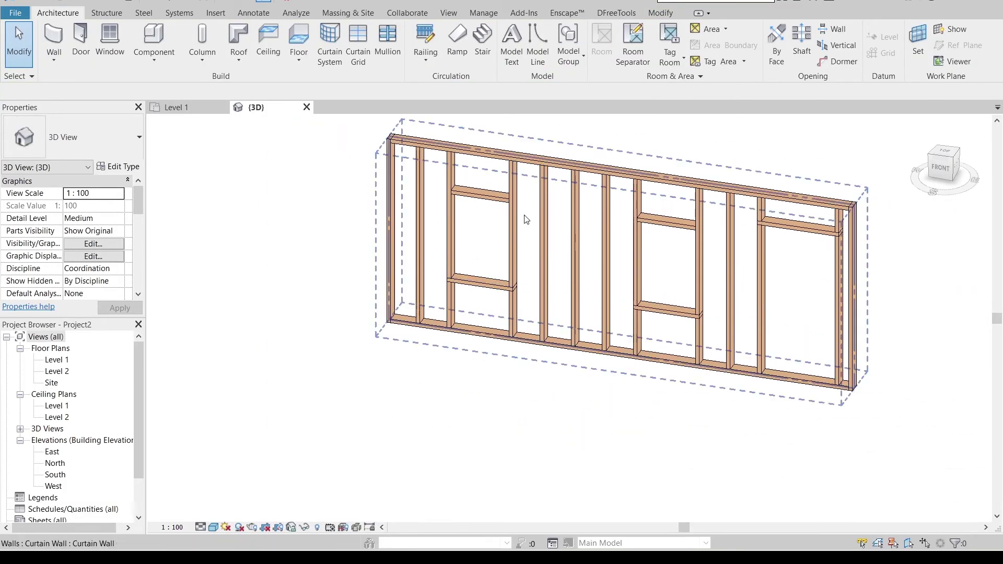
pyautogui.moveTo(533, 211); pyautogui.dragTo(484, 202, button='middle')
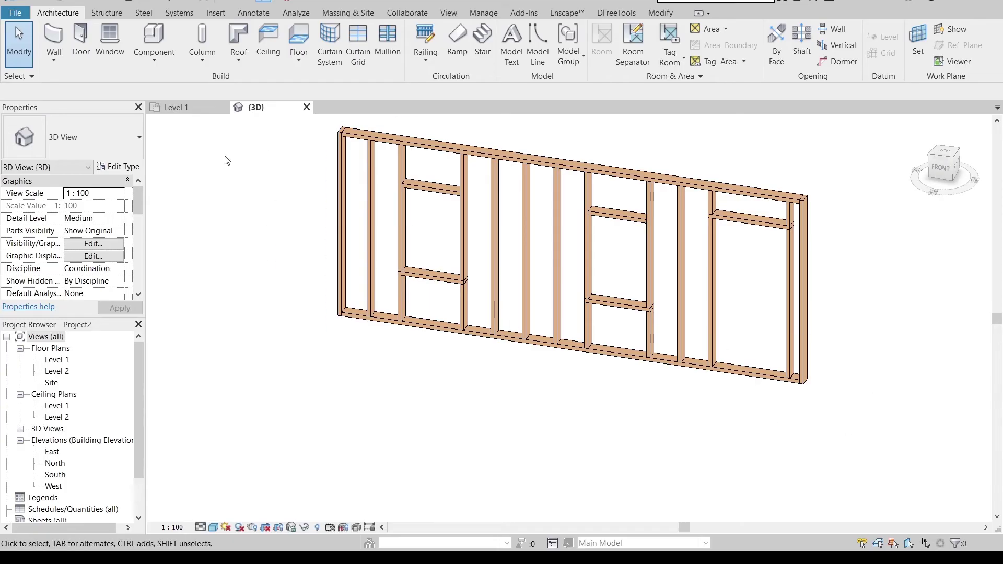
# - Draw a Generic - 200mm basic wall in the Level 1 plan along the centerline and full length of the curtain wall
pyautogui.click(189, 108)
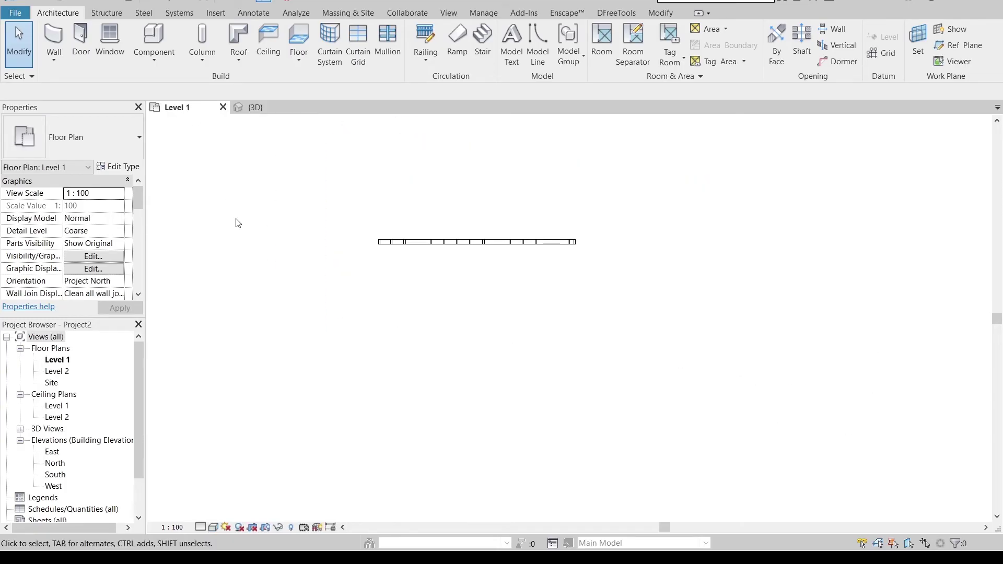
pyautogui.press('w')
pyautogui.press('a')
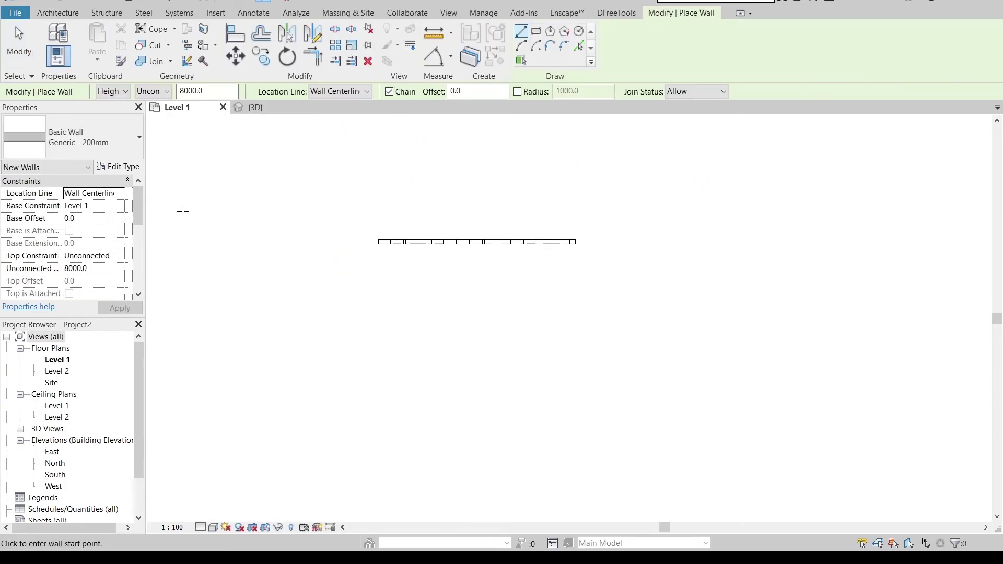
pyautogui.scroll(3, 442, 253)
pyautogui.scroll(2, 252, 227)
pyautogui.click(267, 314)
pyautogui.scroll(-2, 510, 391)
pyautogui.moveTo(510, 392); pyautogui.dragTo(575, 369, button='middle')
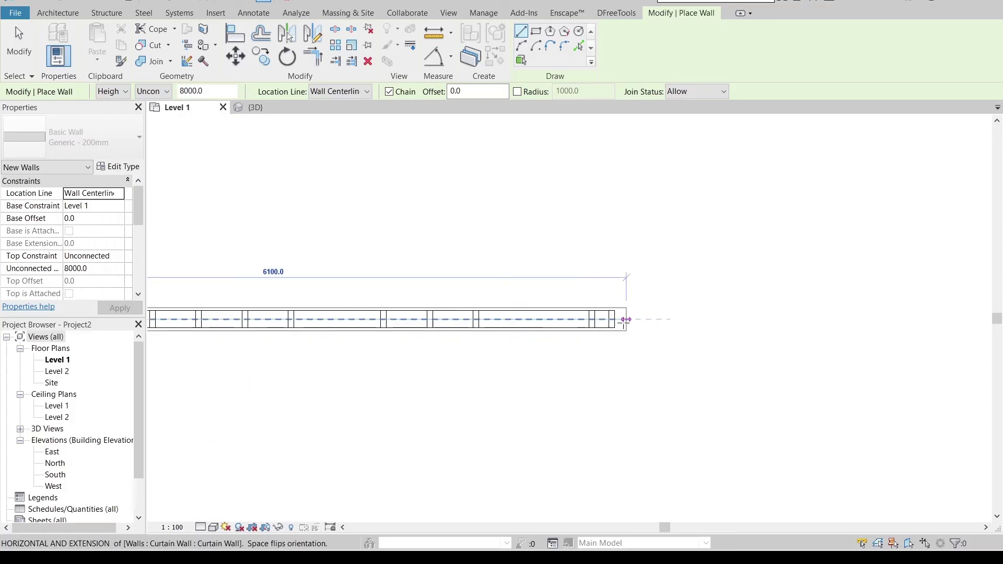
pyautogui.click(626, 368)
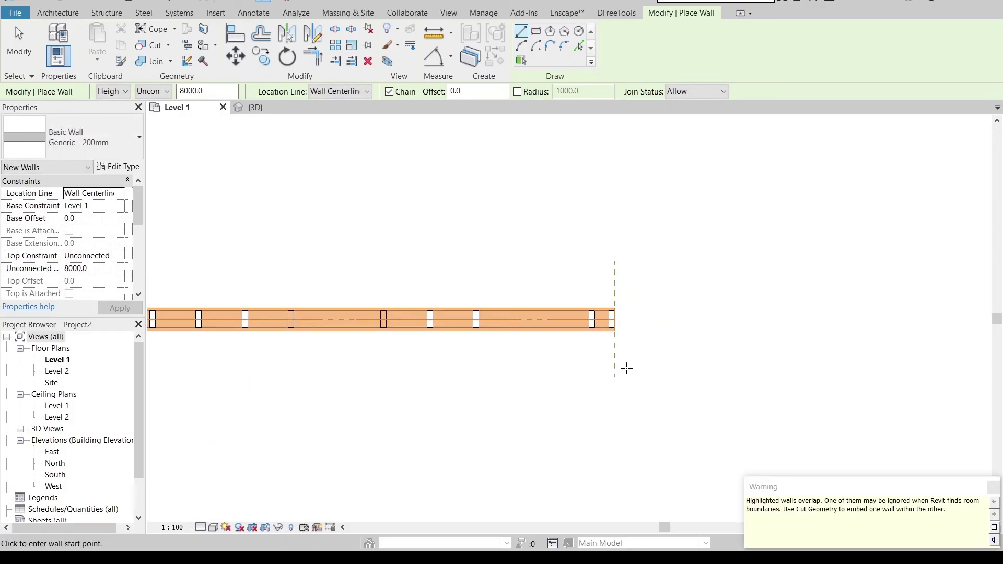
pyautogui.press('Escape')
pyautogui.press('Escape')
# - In the 3D view, set the structure layer material of the Generic - 200mm basic wall type to Gypsum Wall Board
pyautogui.click(253, 107)
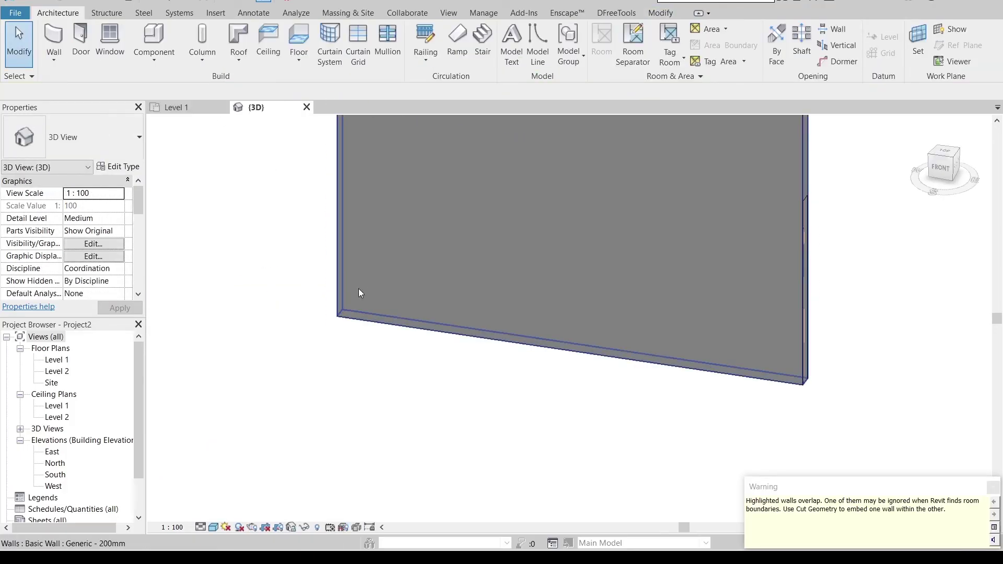
pyautogui.scroll(-3, 366, 334)
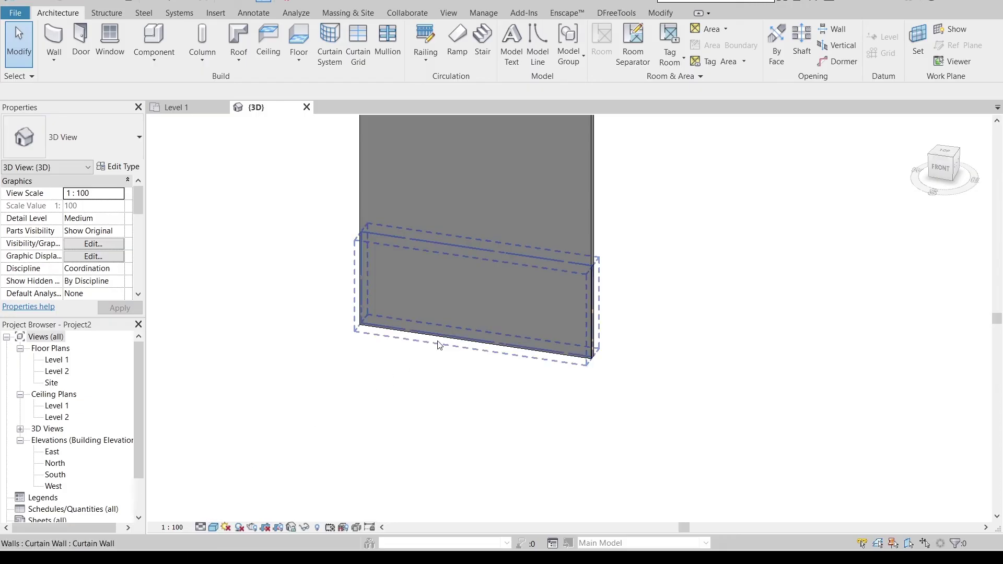
pyautogui.click(570, 253)
pyautogui.click(120, 167)
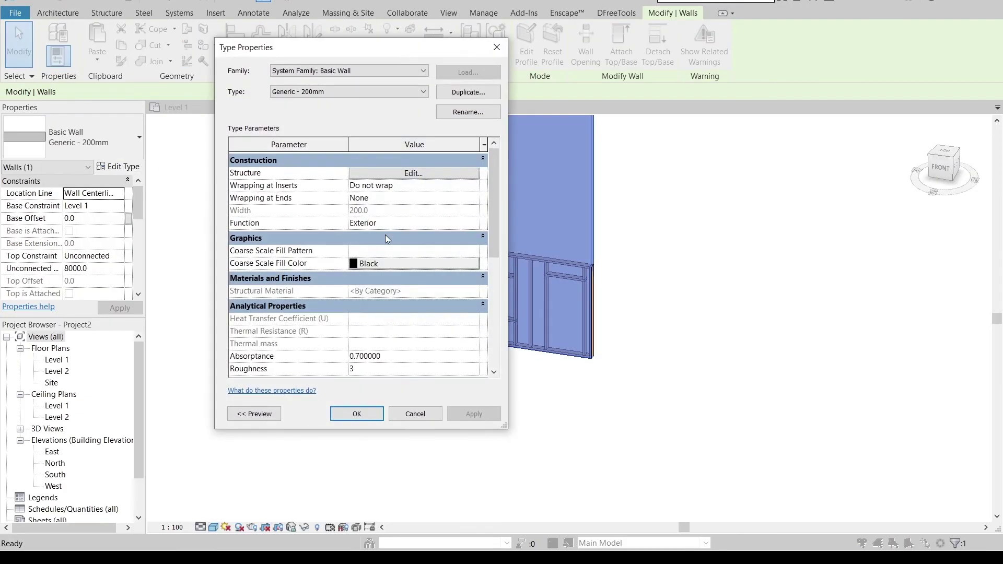
pyautogui.click(413, 173)
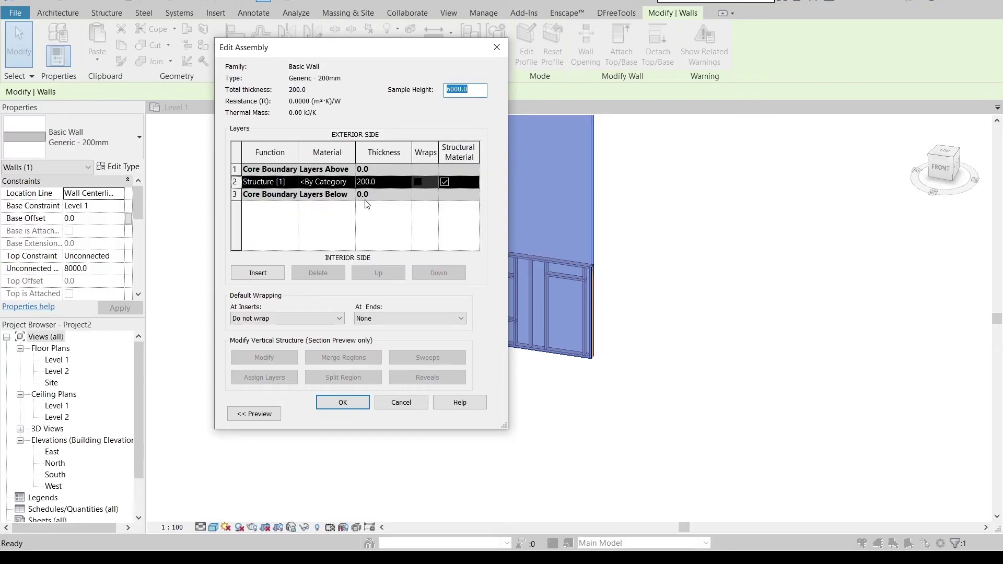
pyautogui.click(354, 182)
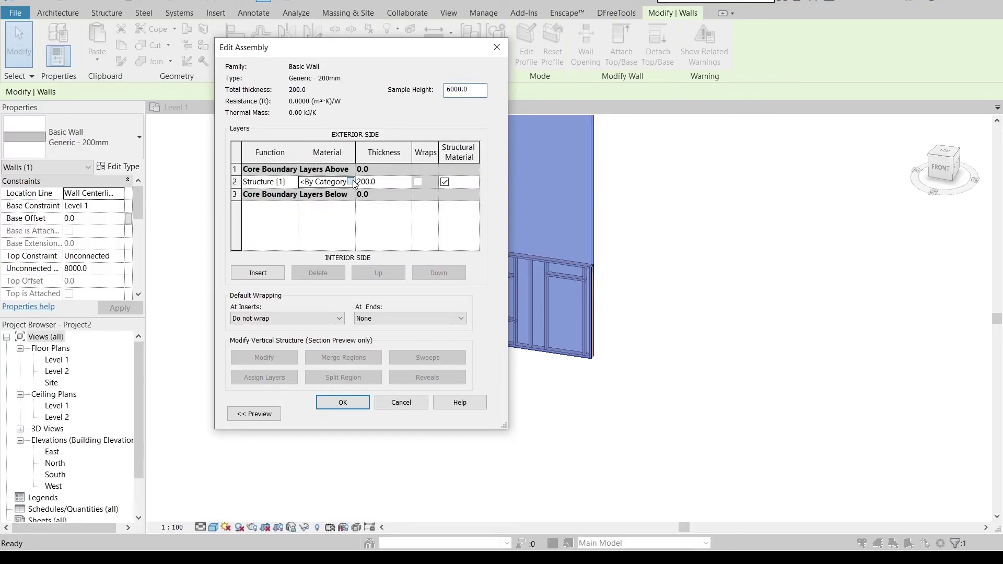
pyautogui.click(351, 181)
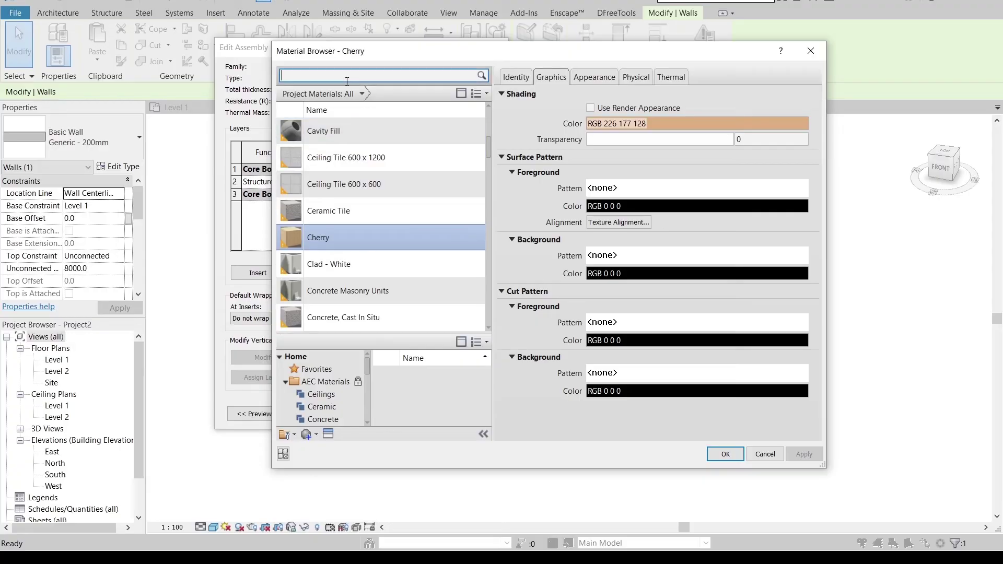
pyautogui.click(346, 80)
pyautogui.write('gy')
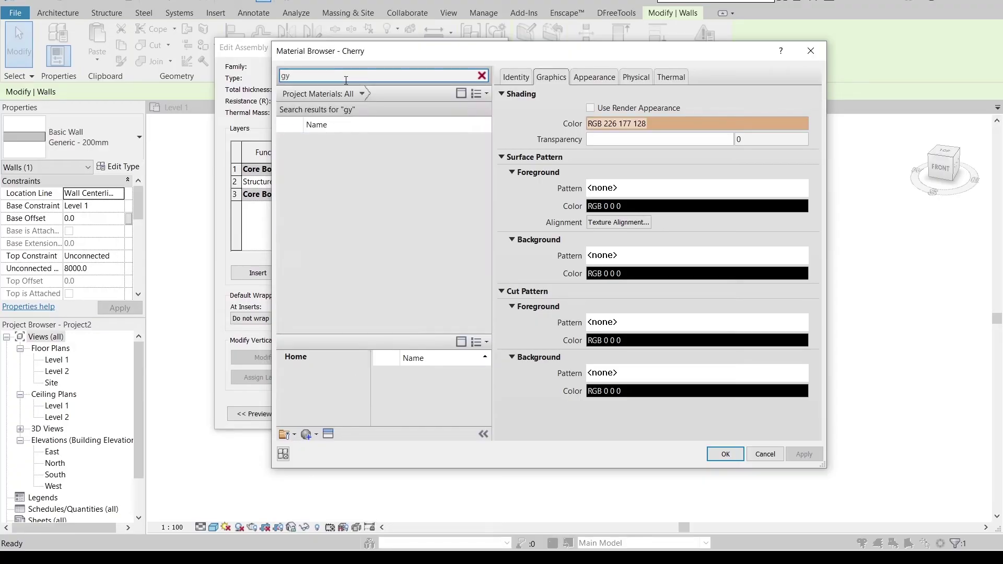
pyautogui.click(331, 151)
pyautogui.press('Escape')
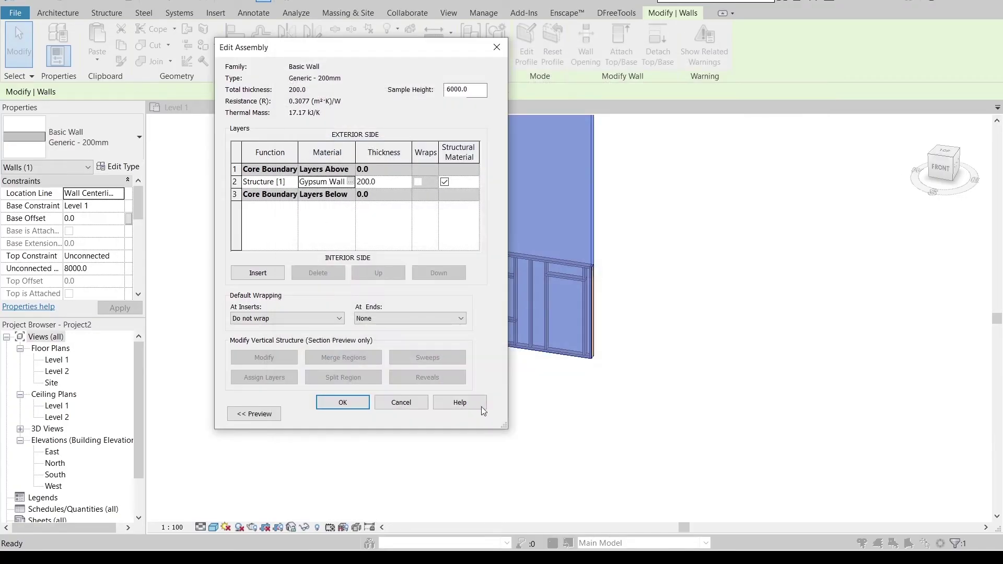
pyautogui.click(342, 402)
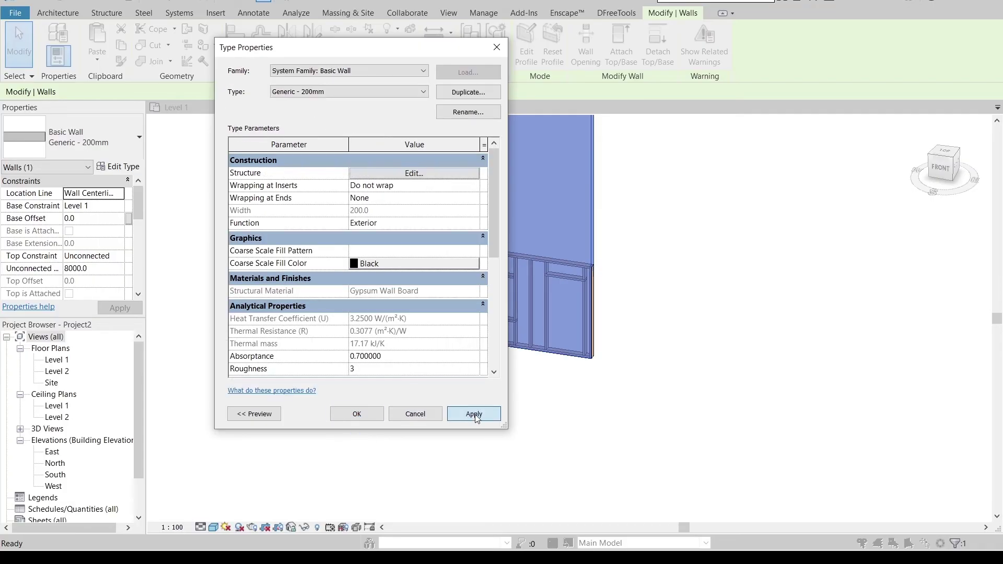
pyautogui.click(359, 415)
# - Override the basic wall's graphics in this view with a surface transparency of 39
pyautogui.rightClick(587, 221)
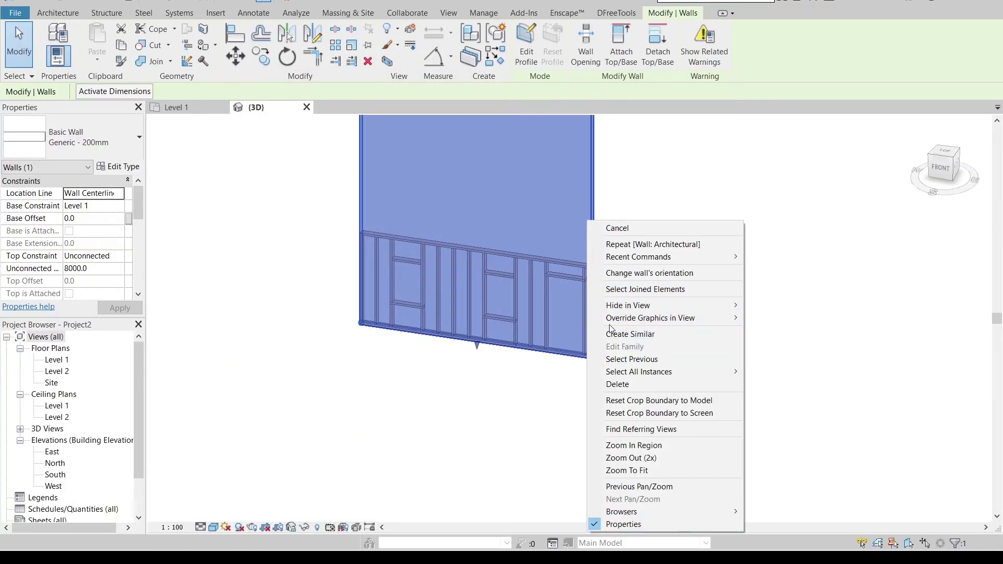
pyautogui.moveTo(672, 319)
pyautogui.click(751, 318)
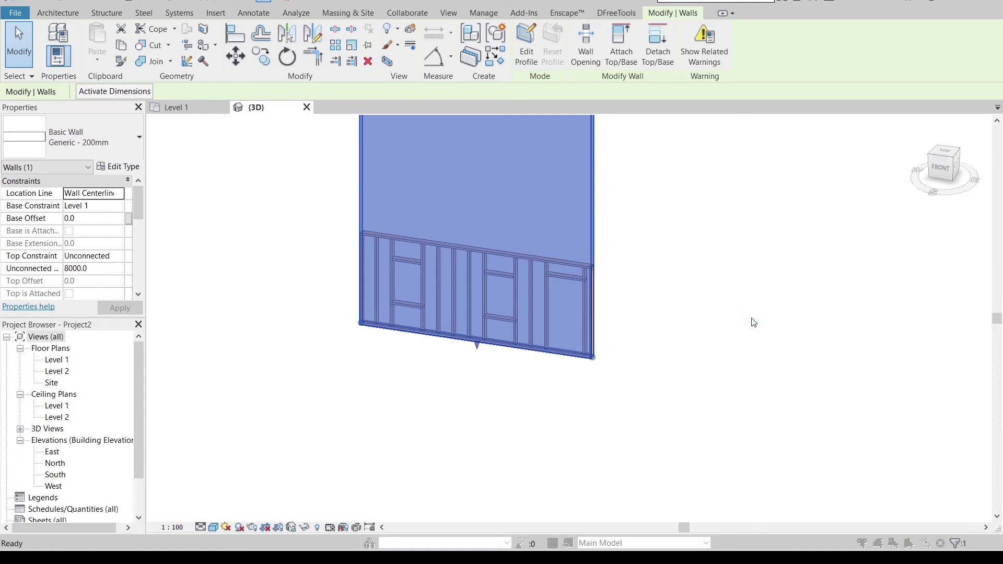
pyautogui.moveTo(744, 265); pyautogui.dragTo(768, 264)
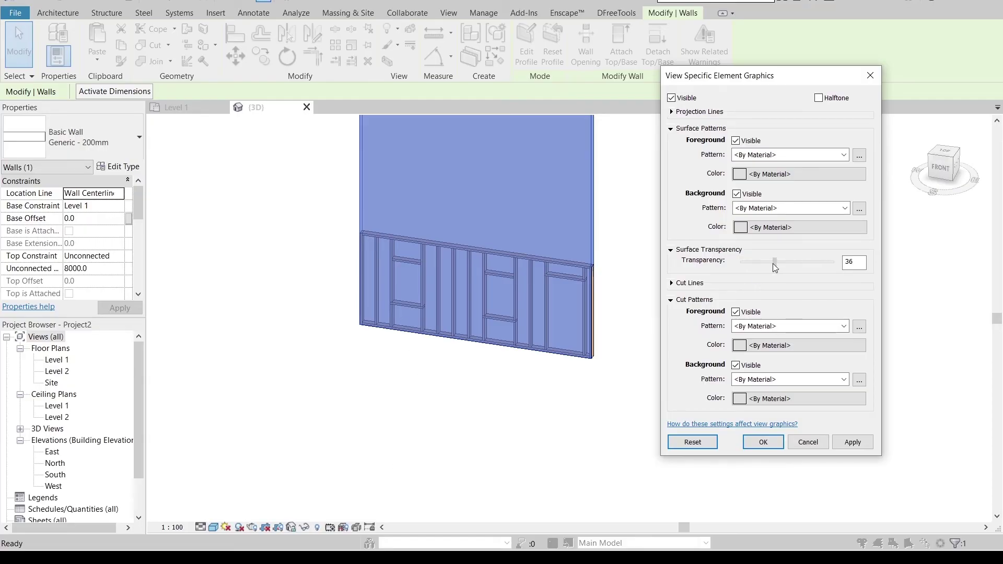
pyautogui.click(853, 442)
pyautogui.click(760, 444)
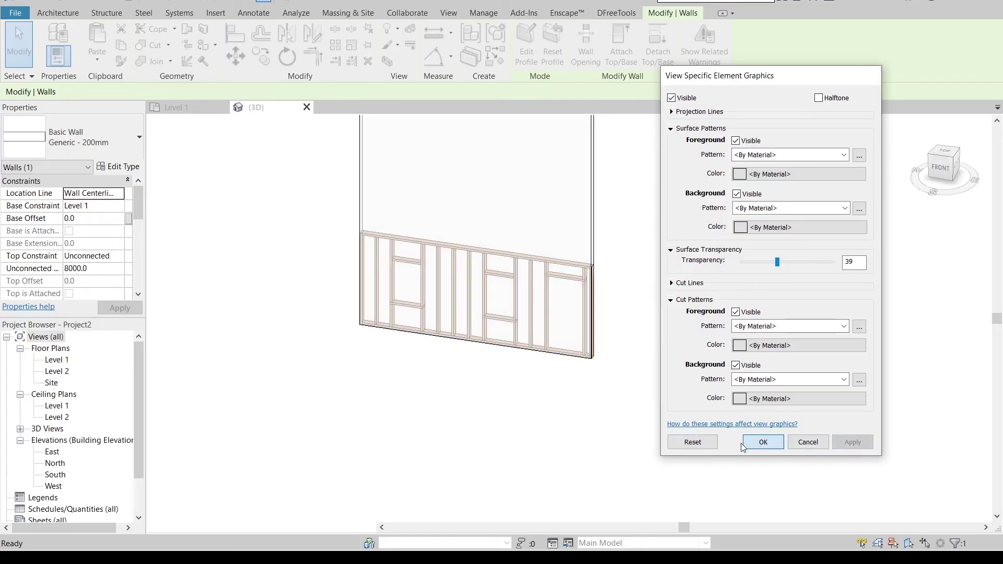
pyautogui.click(518, 438)
# - From the front view, lower the basic wall's upper edge to a height of about 3129 mm, slightly above the framing
pyautogui.scroll(-2, 511, 424)
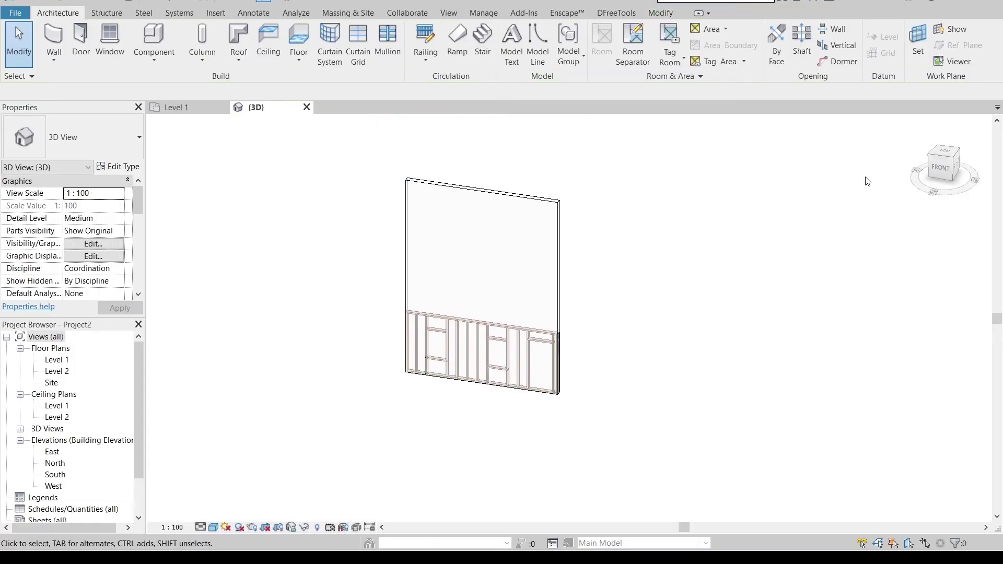
pyautogui.click(939, 172)
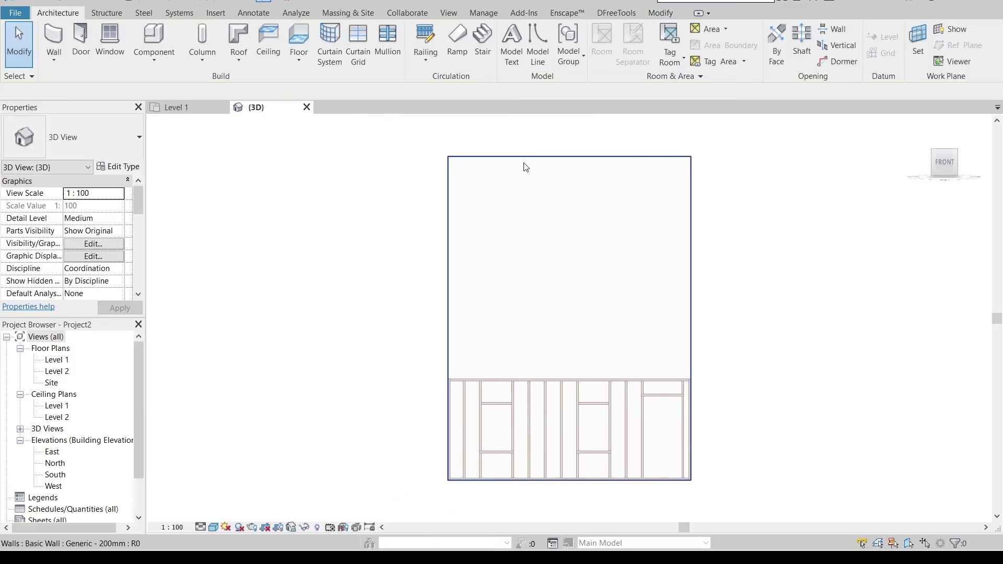
pyautogui.click(569, 161)
pyautogui.moveTo(577, 152); pyautogui.dragTo(575, 353)
pyautogui.click(749, 353)
pyautogui.moveTo(749, 353); pyautogui.dragTo(654, 275, button='middle')
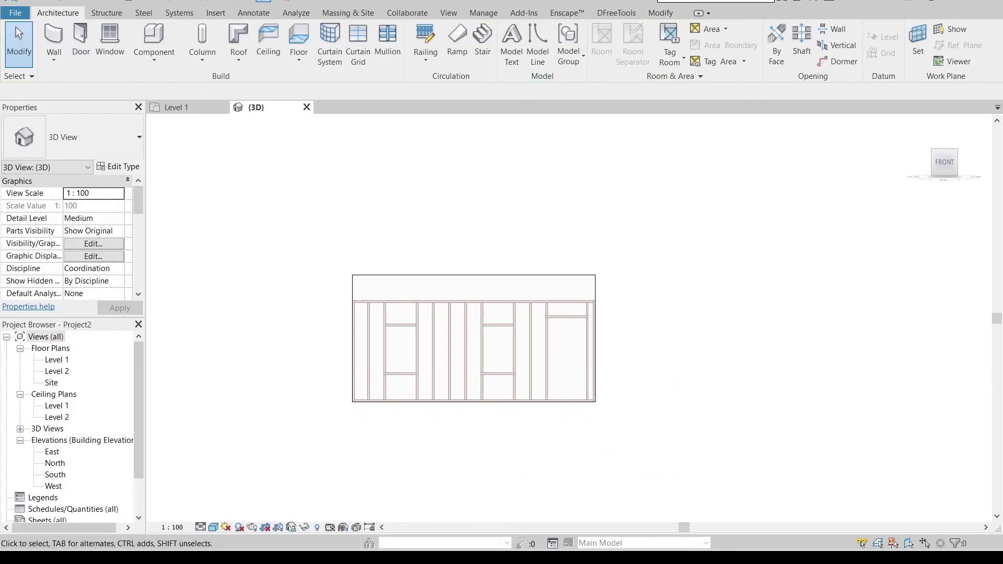
# - Start a M_Single-Flush 0915 x 2134mm door and edit its type with a height of 2000 mm and a width fitting the framed opening
pyautogui.click(78, 37)
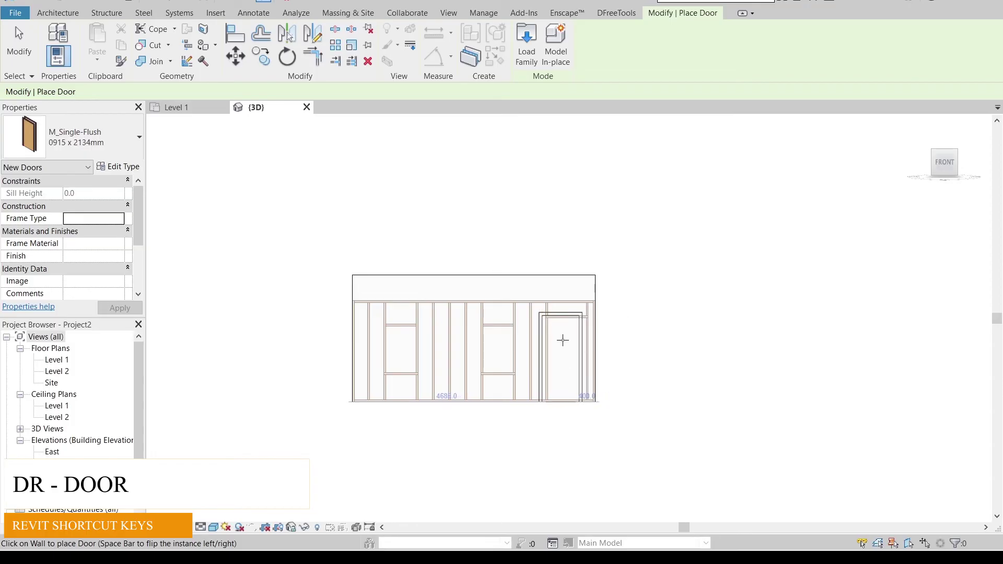
pyautogui.click(119, 166)
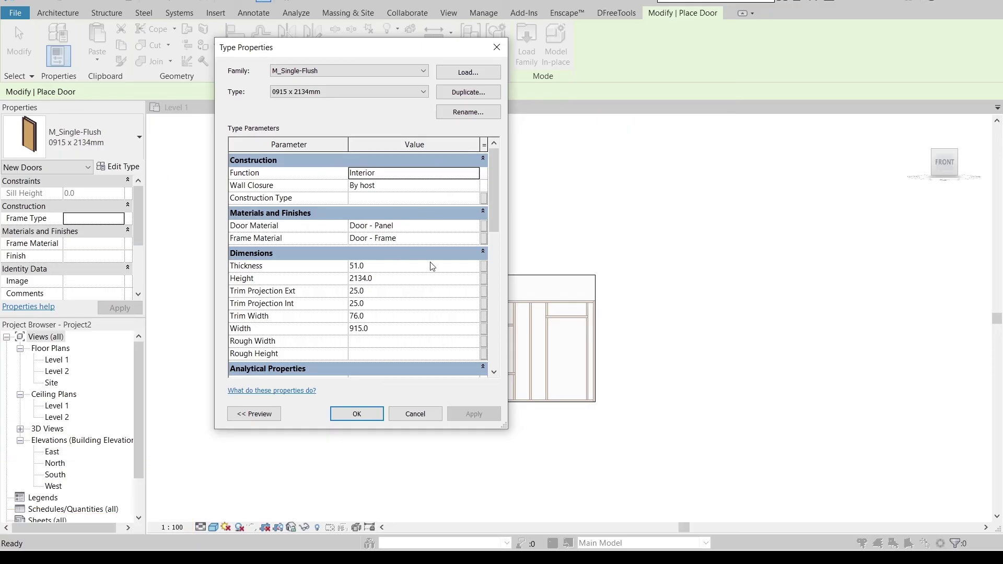
pyautogui.click(382, 267)
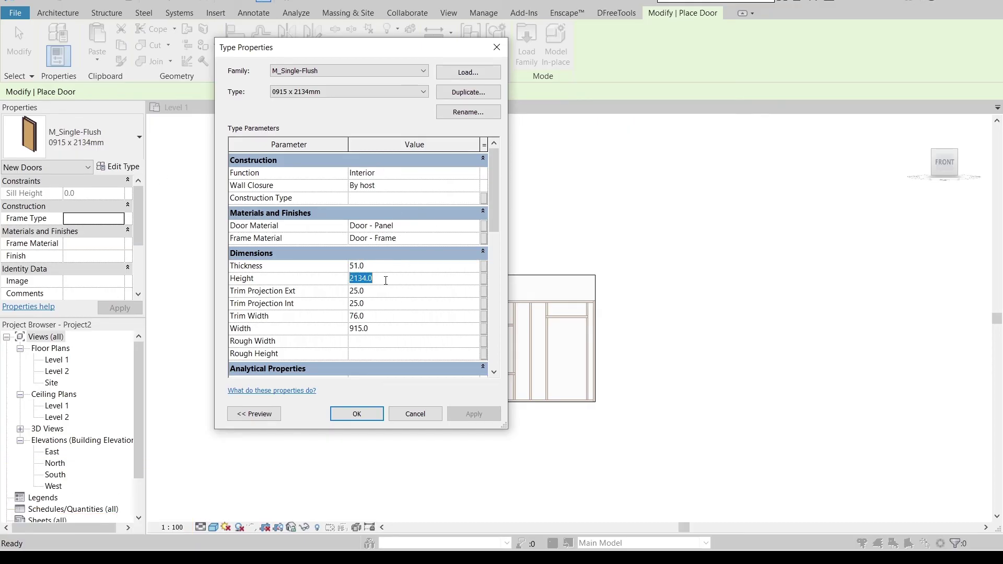
pyautogui.write('20')
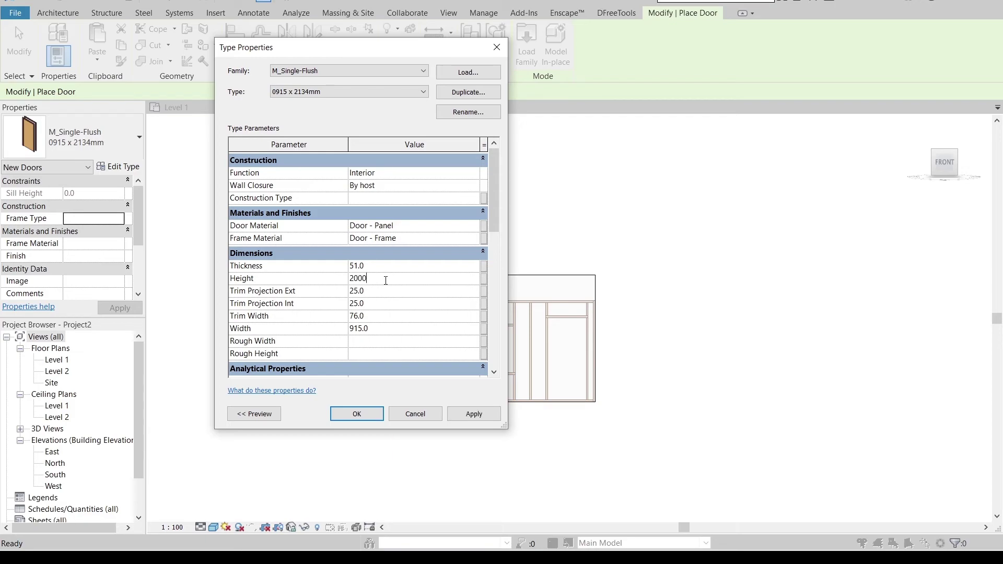
pyautogui.write('00')
pyautogui.click(398, 329)
pyautogui.click(363, 415)
# - Place the single-flush door in the basic wall within the framed door opening
pyautogui.scroll(3, 570, 381)
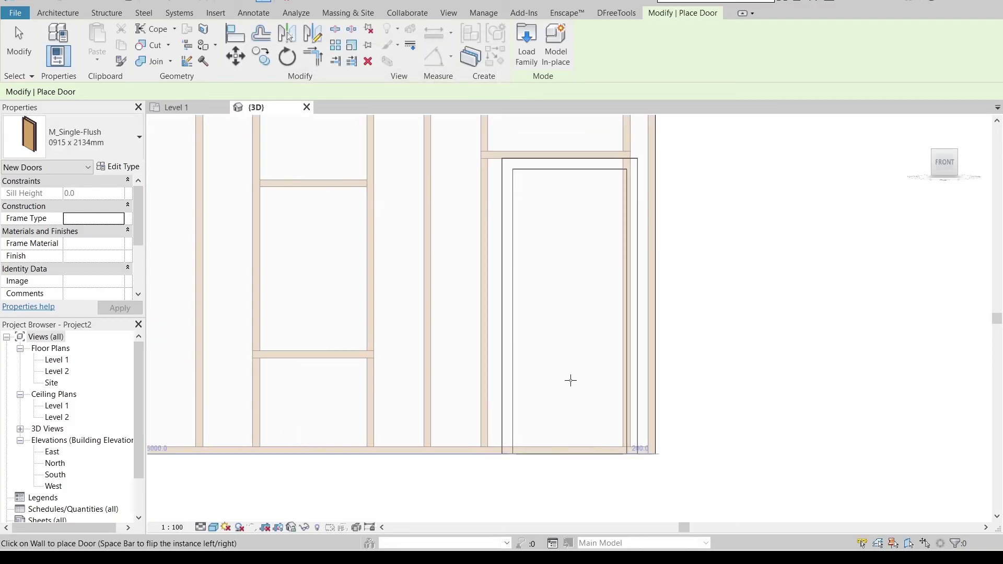
pyautogui.click(557, 290)
pyautogui.scroll(-5, 558, 351)
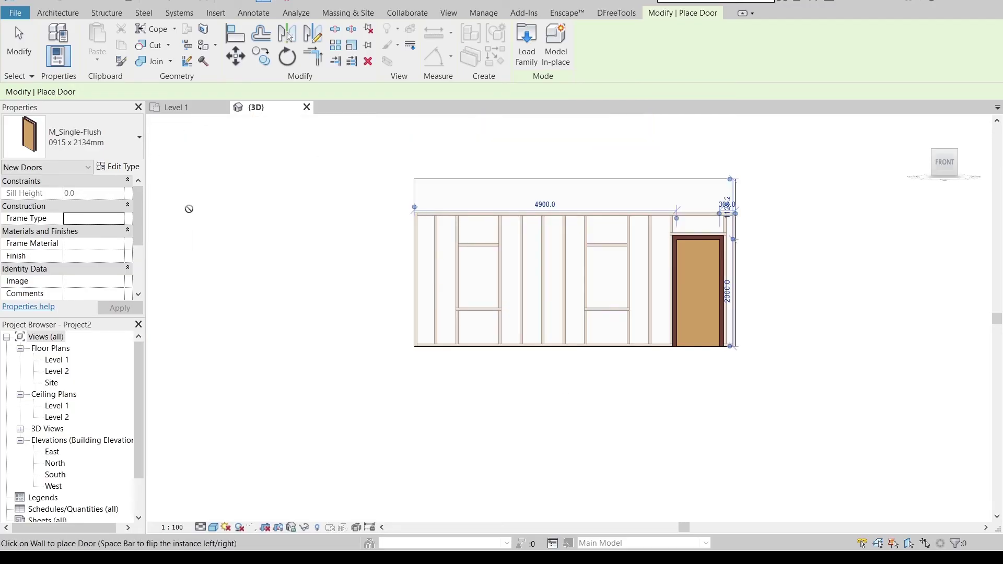
pyautogui.press('Escape')
pyautogui.press('Escape')
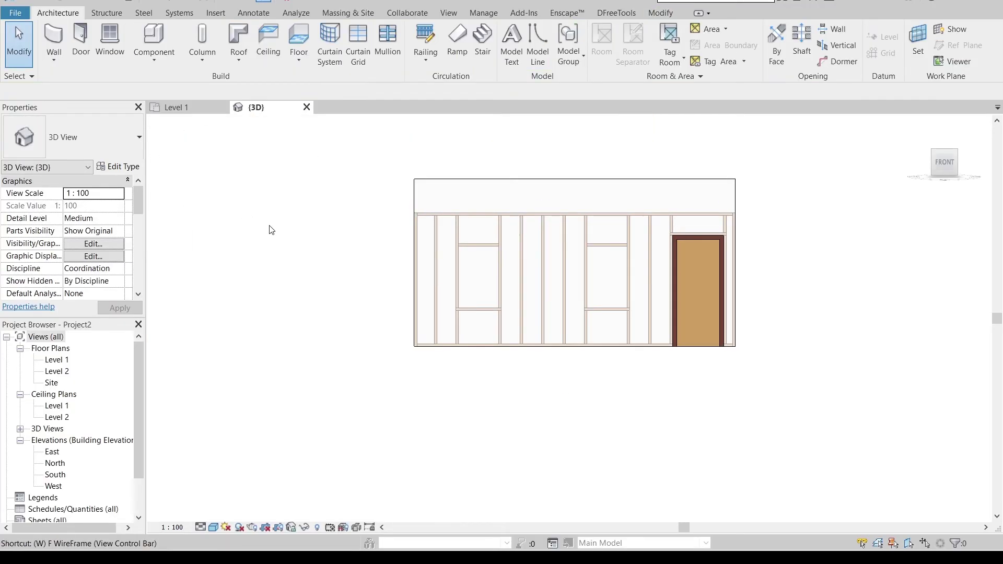
# - Start a M_Fixed 0406 x 0610mm window and set its type's height to 1150, default sill height to 1150 and width to 750 mm
pyautogui.press('w')
pyautogui.press('n')
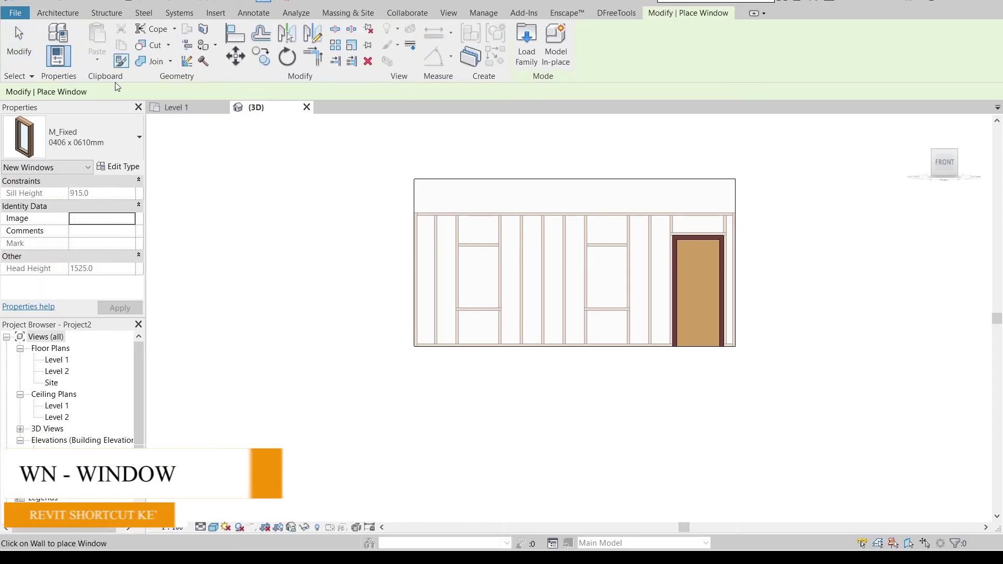
pyautogui.click(129, 167)
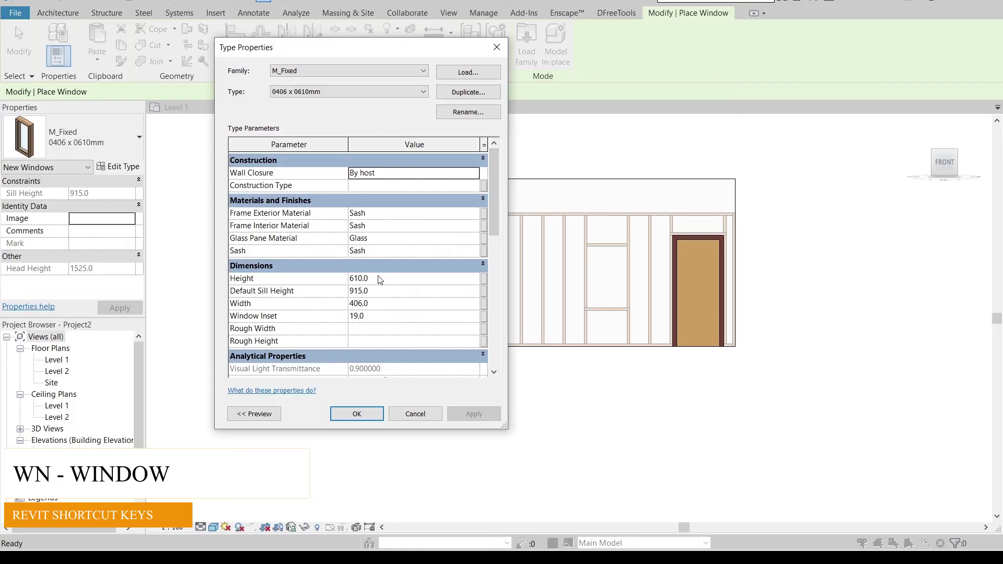
pyautogui.click(381, 269)
pyautogui.click(483, 265)
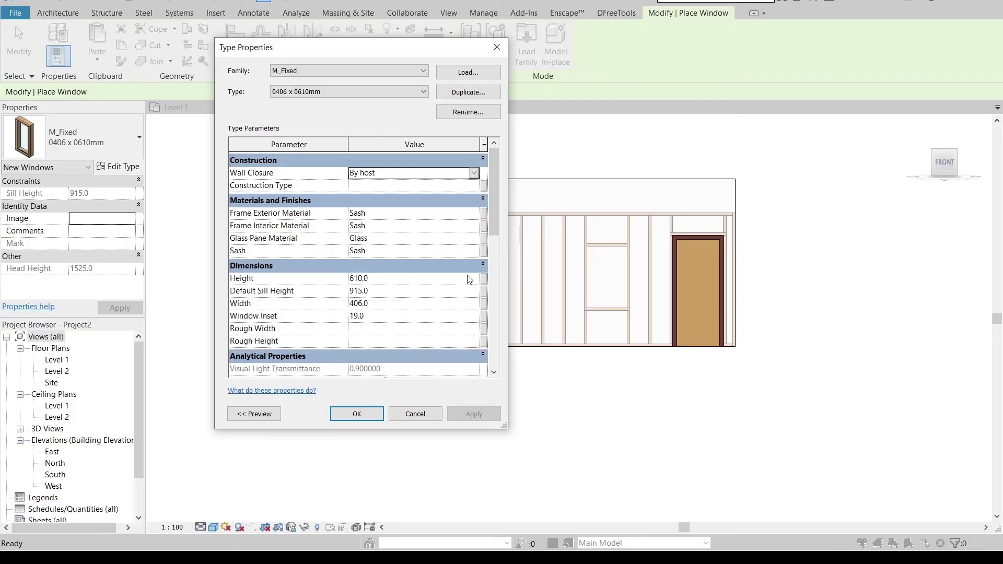
pyautogui.click(412, 280)
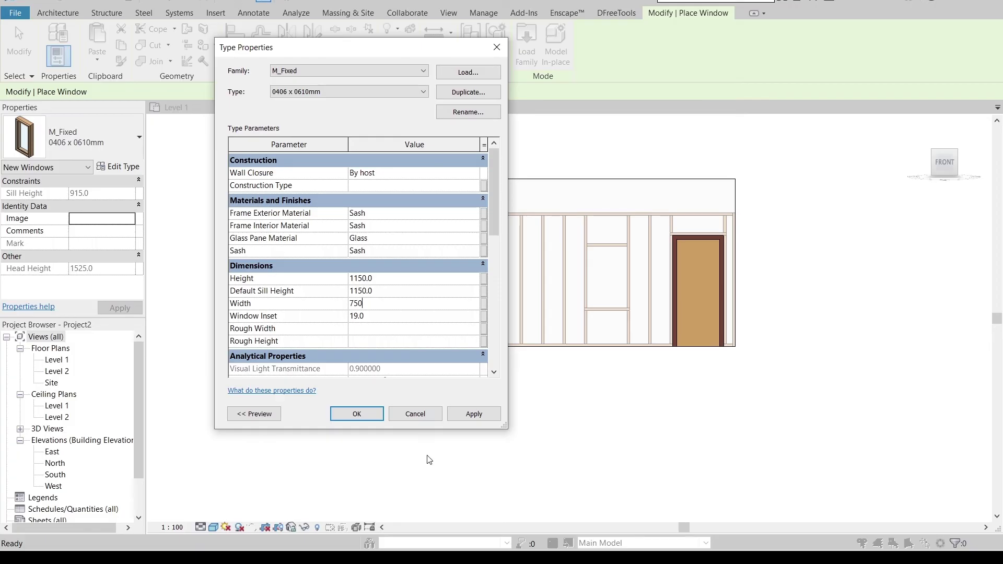
pyautogui.click(478, 419)
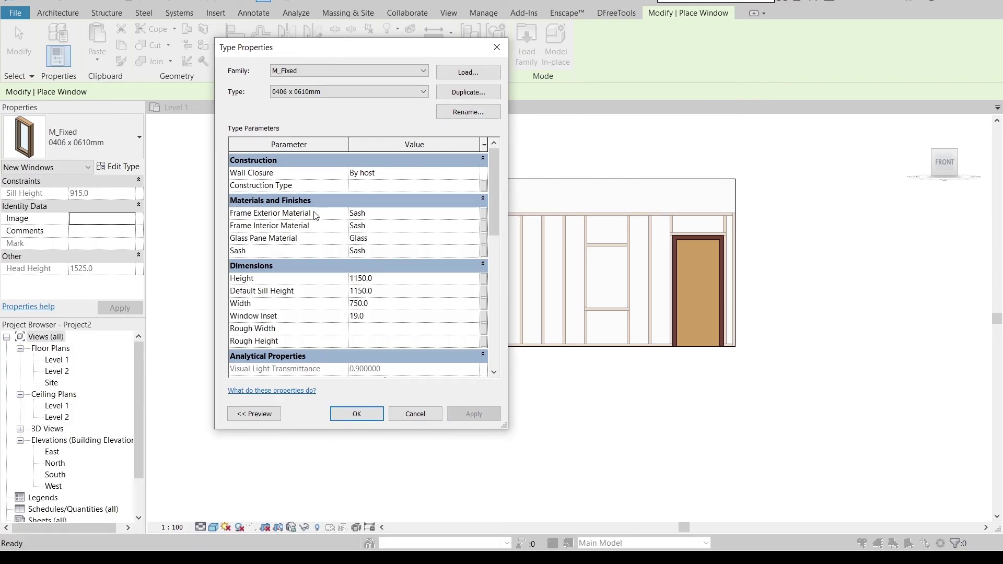
pyautogui.click(356, 413)
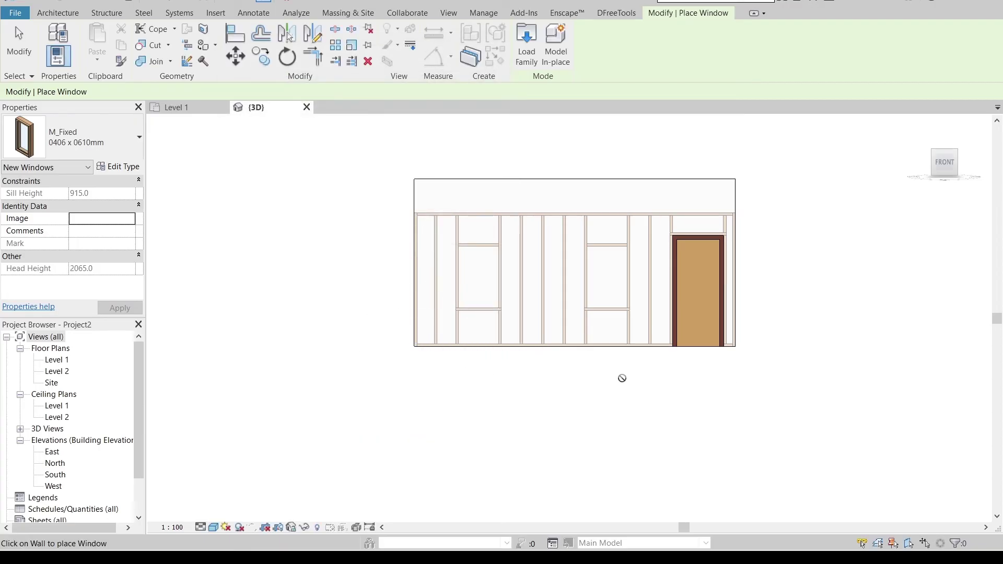
# - Place one M_Fixed window in each of the two framed window openings of the wall
pyautogui.scroll(3, 623, 377)
pyautogui.moveTo(622, 377); pyautogui.dragTo(649, 436, button='middle')
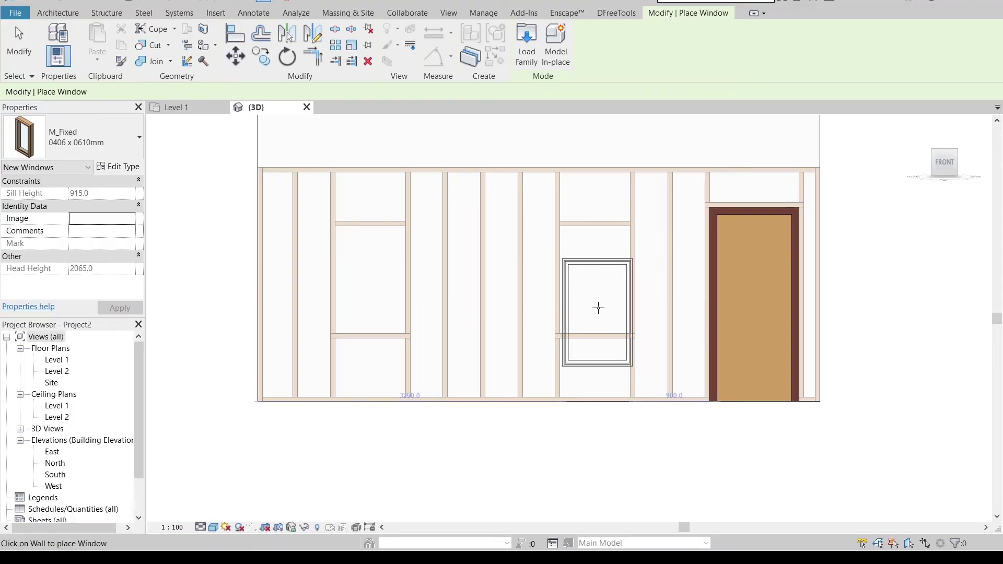
pyautogui.scroll(3, 594, 284)
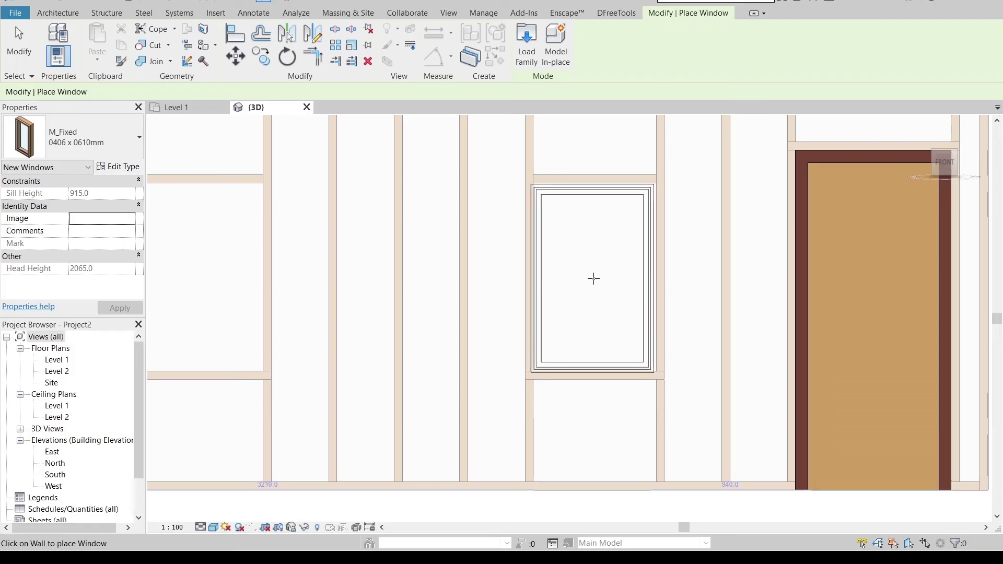
pyautogui.click(594, 279)
pyautogui.moveTo(466, 354); pyautogui.dragTo(572, 288, button='middle')
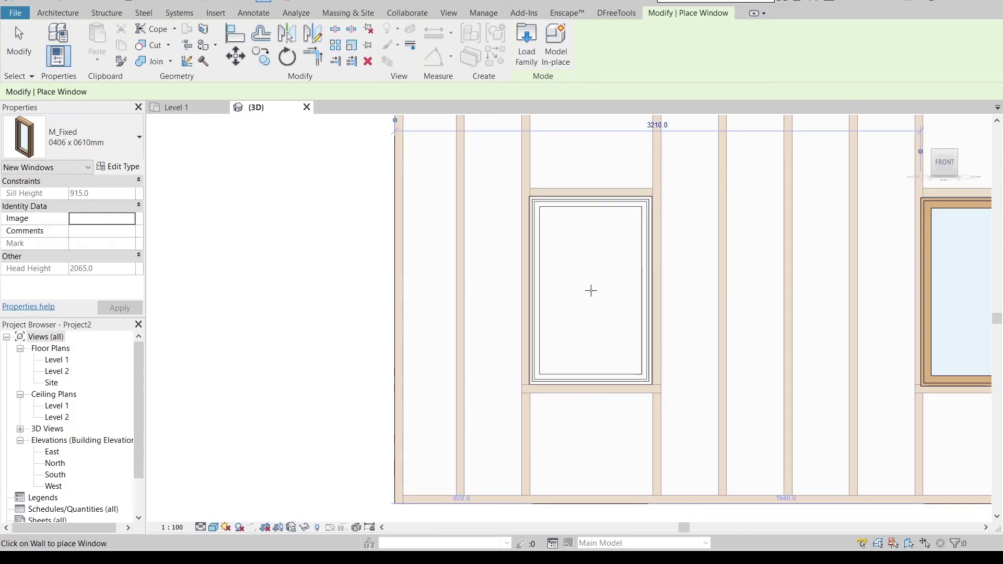
pyautogui.click(591, 291)
pyautogui.press('Escape')
pyautogui.press('Escape')
pyautogui.scroll(-6, 583, 319)
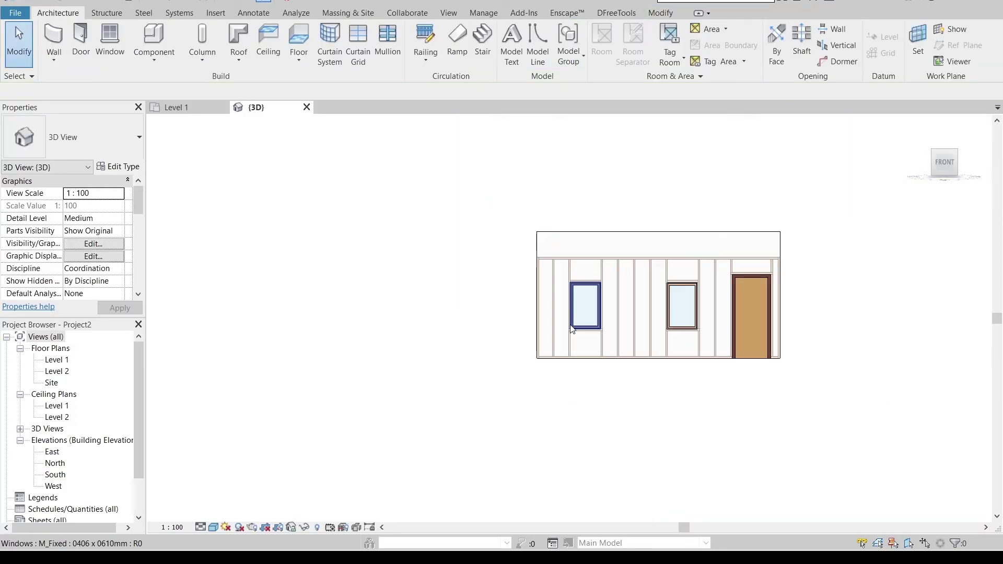
# - Set the basic wall's unconnected height to 2500 mm to match the top of the framing
pyautogui.scroll(-2, 732, 352)
pyautogui.keyDown('shift'); pyautogui.moveTo(732, 351); pyautogui.dragTo(641, 362, button='middle'); pyautogui.keyUp('shift')
pyautogui.scroll(3, 641, 361)
pyautogui.click(729, 183)
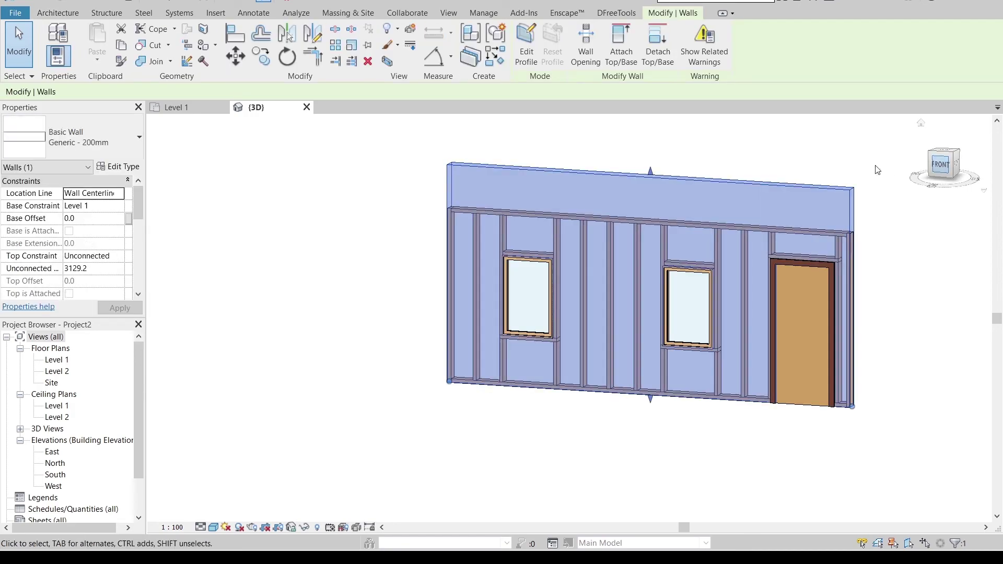
pyautogui.click(945, 164)
pyautogui.scroll(3, 583, 260)
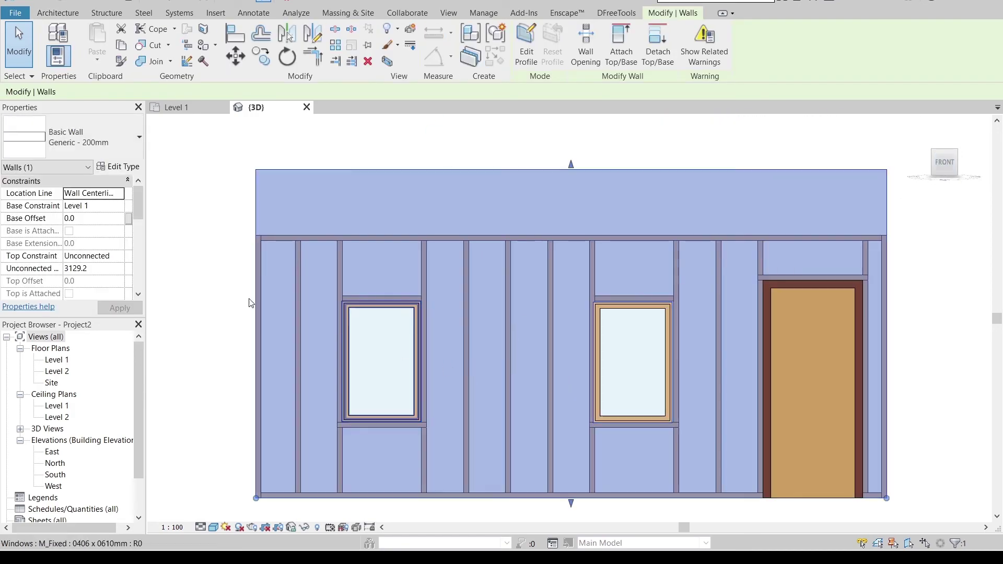
pyautogui.click(96, 268)
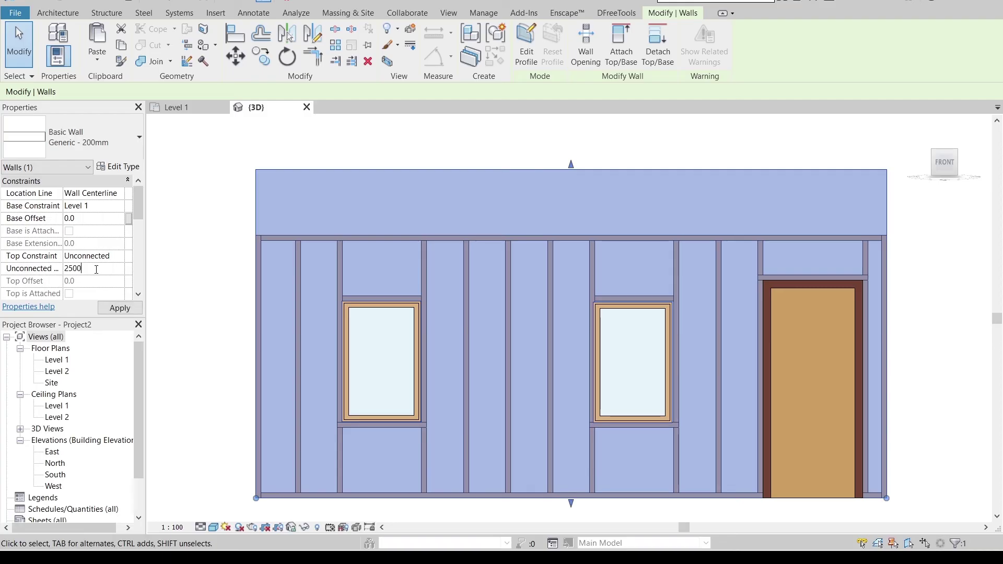
pyautogui.press('Return')
pyautogui.click(336, 195)
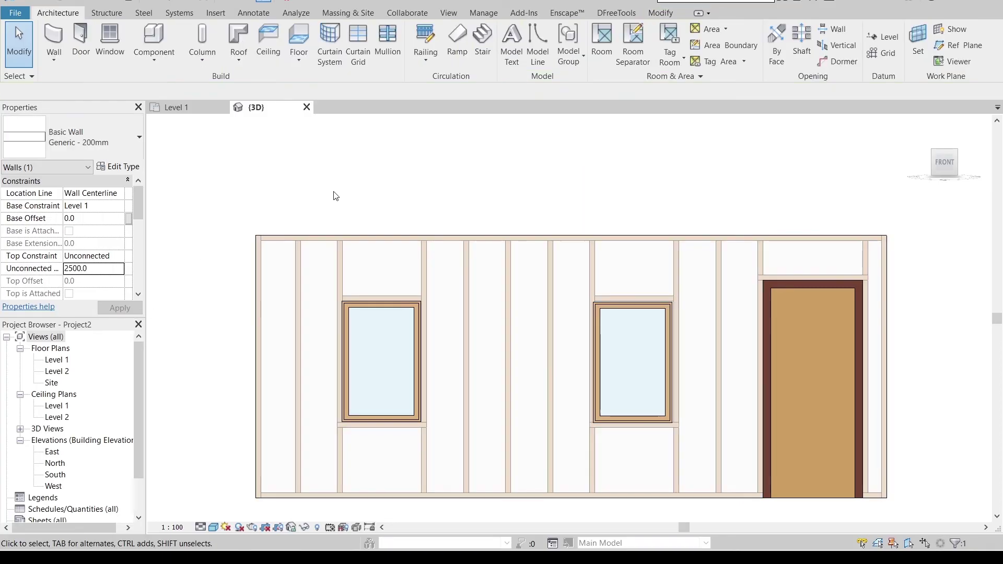
# - Hide the Generic - 200mm basic wall element in the 3D view, leaving the framing, door and windows displayed
pyautogui.scroll(-1, 582, 204)
pyautogui.keyDown('shift'); pyautogui.moveTo(582, 203); pyautogui.dragTo(510, 316, button='middle'); pyautogui.keyUp('shift')
pyautogui.scroll(2, 541, 278)
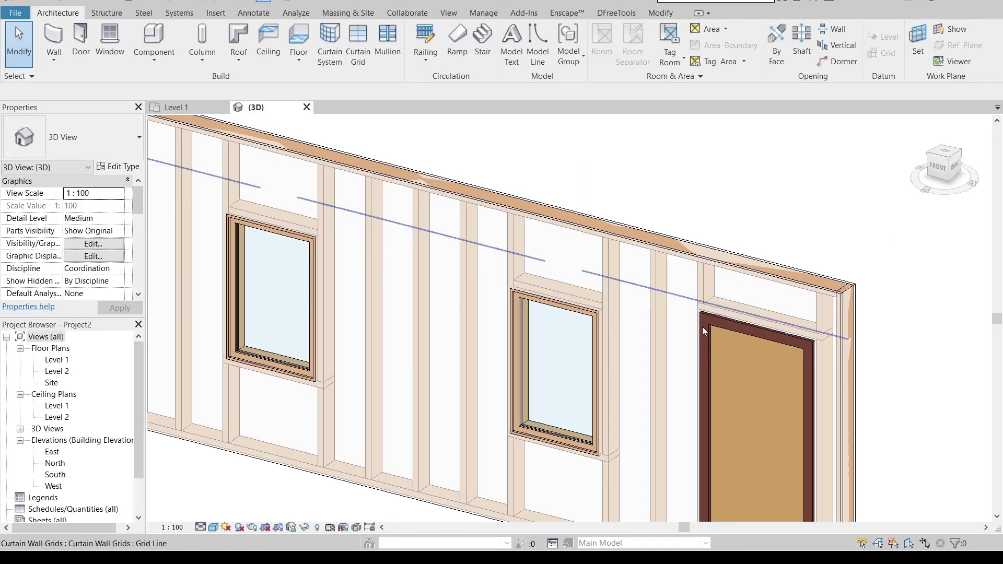
pyautogui.moveTo(403, 443); pyautogui.dragTo(502, 365, button='middle')
pyautogui.scroll(-3, 455, 374)
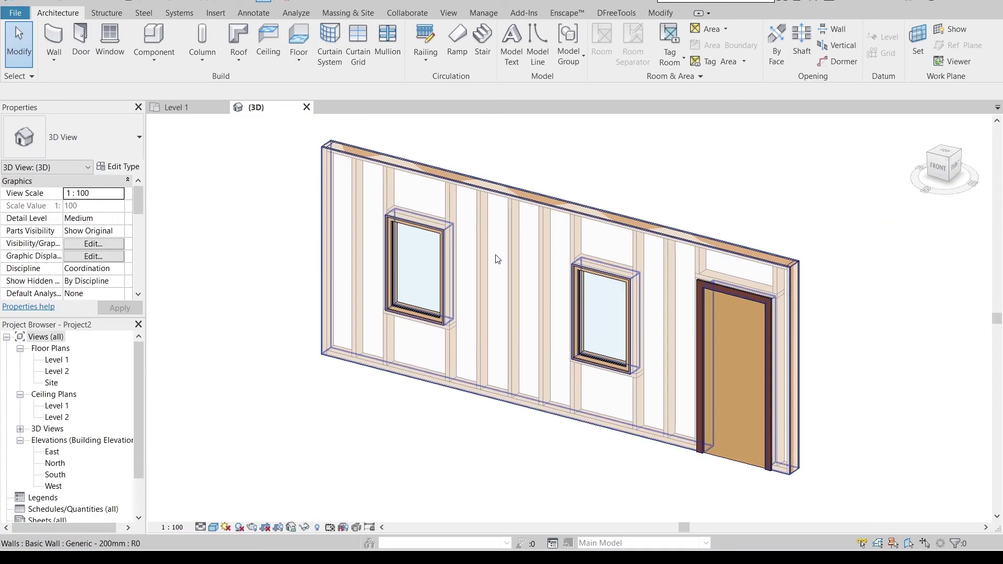
pyautogui.click(498, 259)
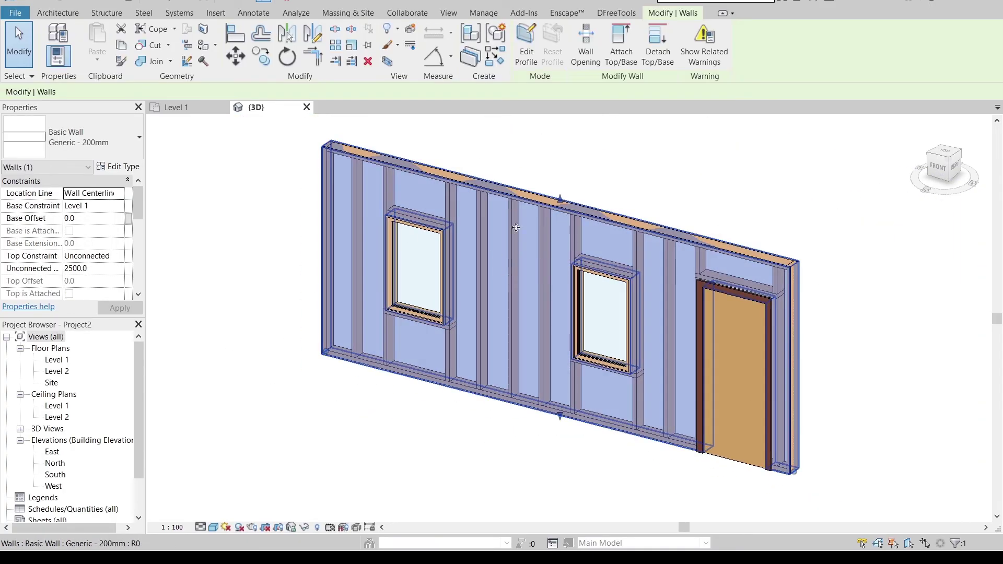
pyautogui.rightClick(622, 167)
pyautogui.moveTo(668, 251)
pyautogui.click(809, 251)
# - Examine the exposed wall frame from the side, from above and around the door
pyautogui.keyDown('shift'); pyautogui.moveTo(810, 251); pyautogui.dragTo(717, 368, button='middle'); pyautogui.keyUp('shift')
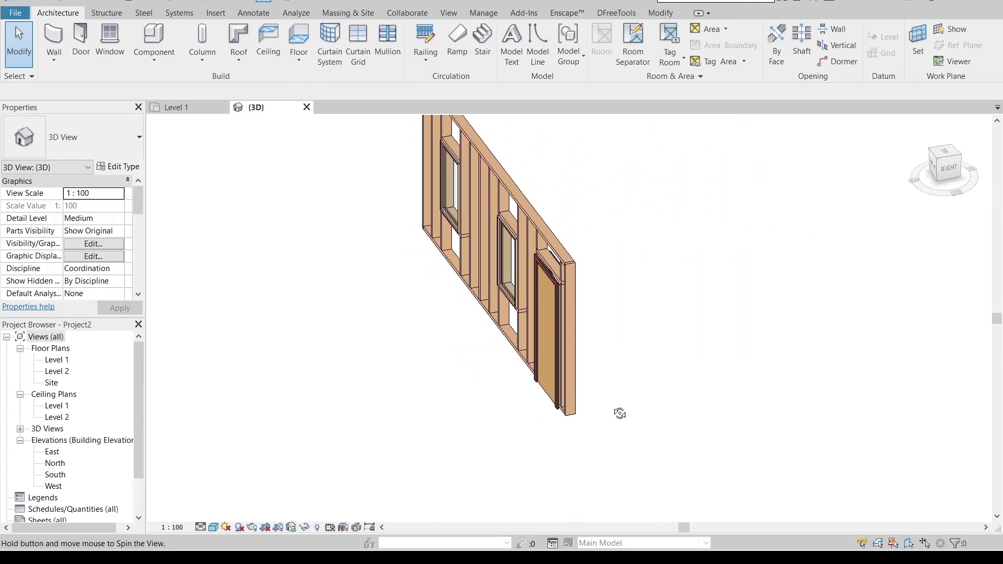
pyautogui.keyDown('shift'); pyautogui.moveTo(618, 414); pyautogui.dragTo(564, 361, button='middle'); pyautogui.keyUp('shift')
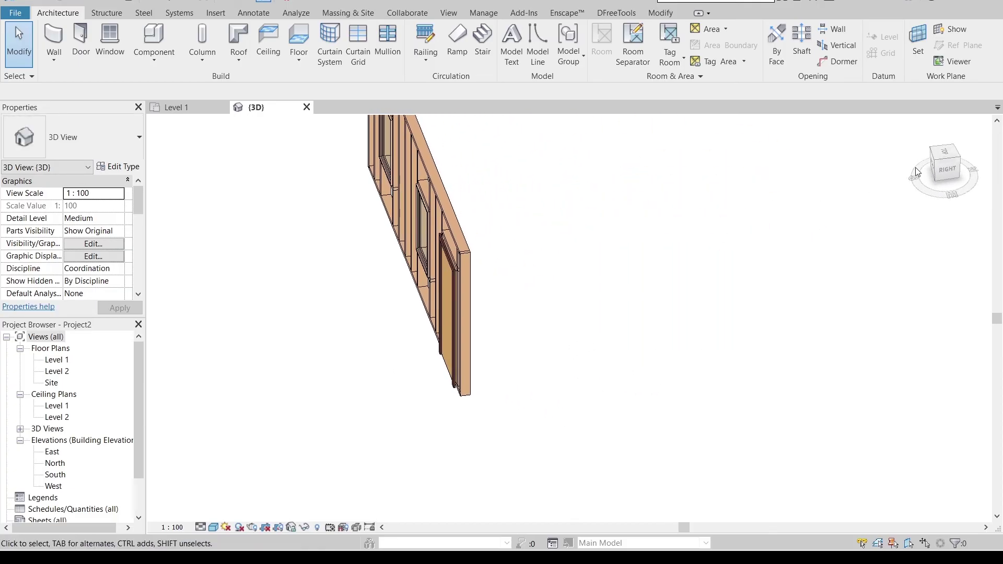
pyautogui.click(946, 155)
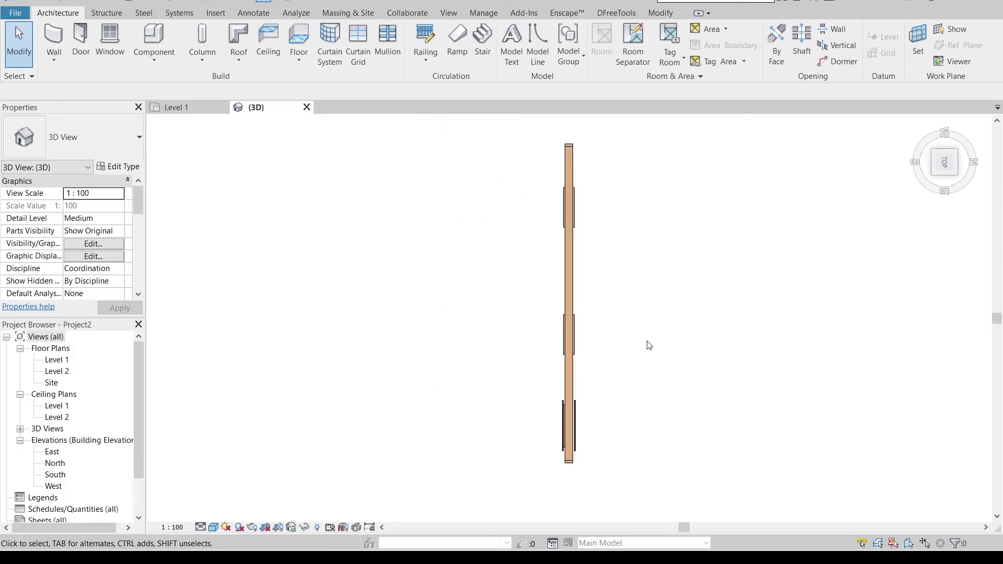
pyautogui.moveTo(649, 346); pyautogui.dragTo(510, 264, button='middle')
pyautogui.scroll(2, 461, 324)
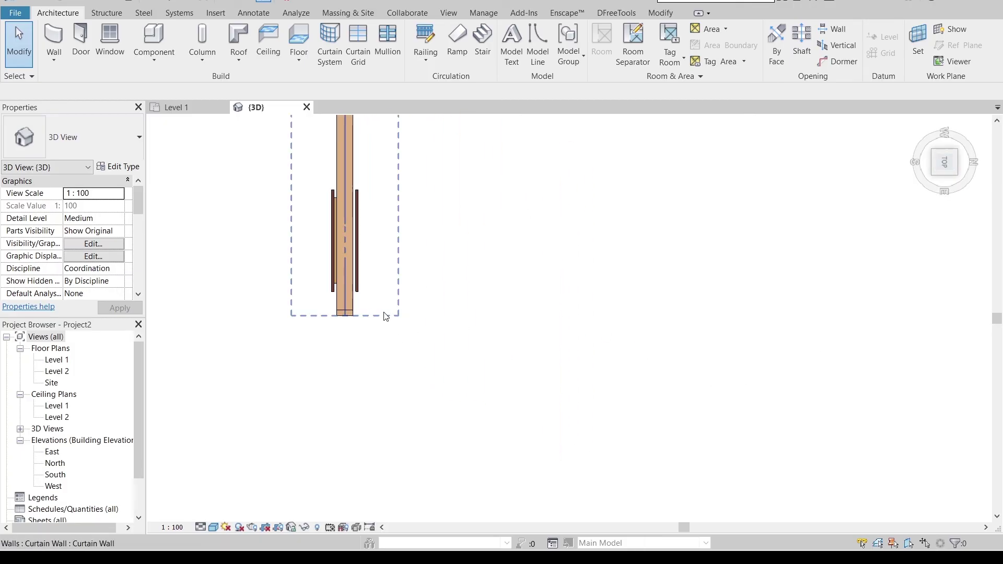
pyautogui.keyDown('shift'); pyautogui.moveTo(761, 352); pyautogui.dragTo(549, 396, button='middle'); pyautogui.keyUp('shift')
pyautogui.scroll(1, 506, 325)
# - Try to change the four vertical mullions at the wall's end beside the door to the Trapezoid Mullion 1 type
pyautogui.click(490, 299)
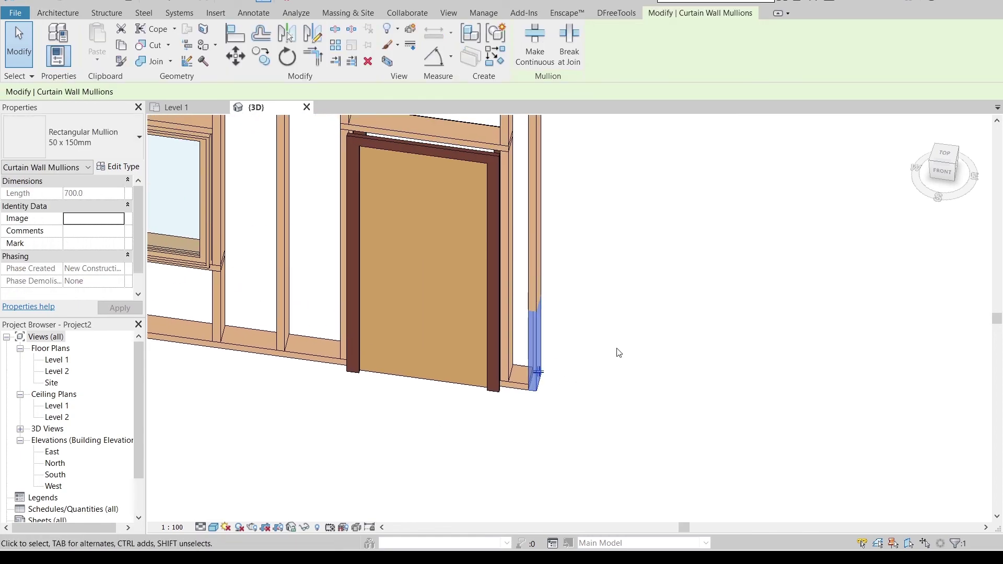
pyautogui.keyDown('ctrl'); pyautogui.click(533, 294); pyautogui.keyUp('ctrl')
pyautogui.scroll(-1, 550, 281)
pyautogui.keyDown('ctrl'); pyautogui.click(572, 240); pyautogui.keyUp('ctrl')
pyautogui.keyDown('ctrl'); pyautogui.click(570, 257); pyautogui.keyUp('ctrl')
pyautogui.scroll(3, 570, 257)
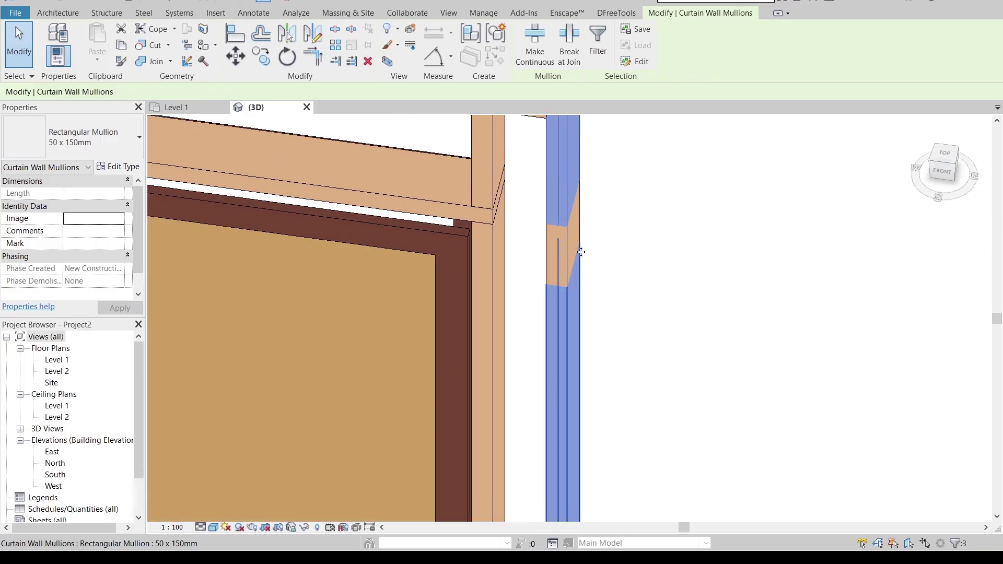
pyautogui.keyDown('ctrl'); pyautogui.click(578, 218); pyautogui.keyUp('ctrl')
pyautogui.scroll(-3, 580, 230)
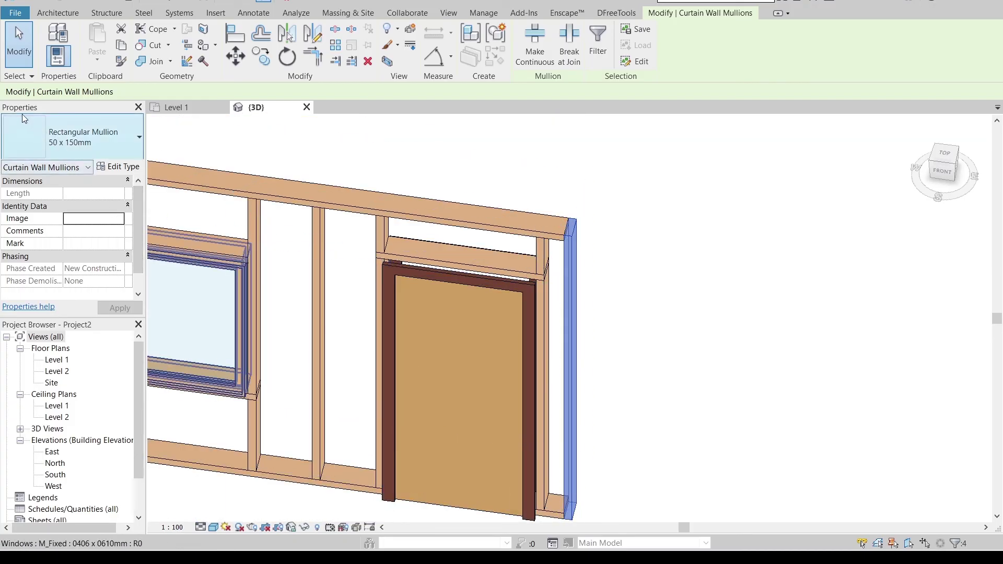
pyautogui.click(111, 140)
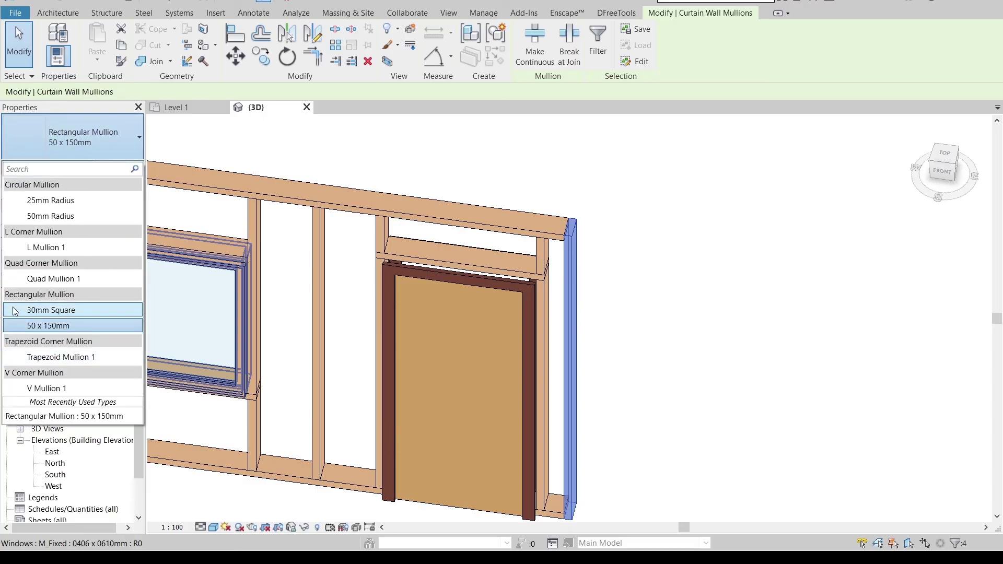
pyautogui.click(82, 358)
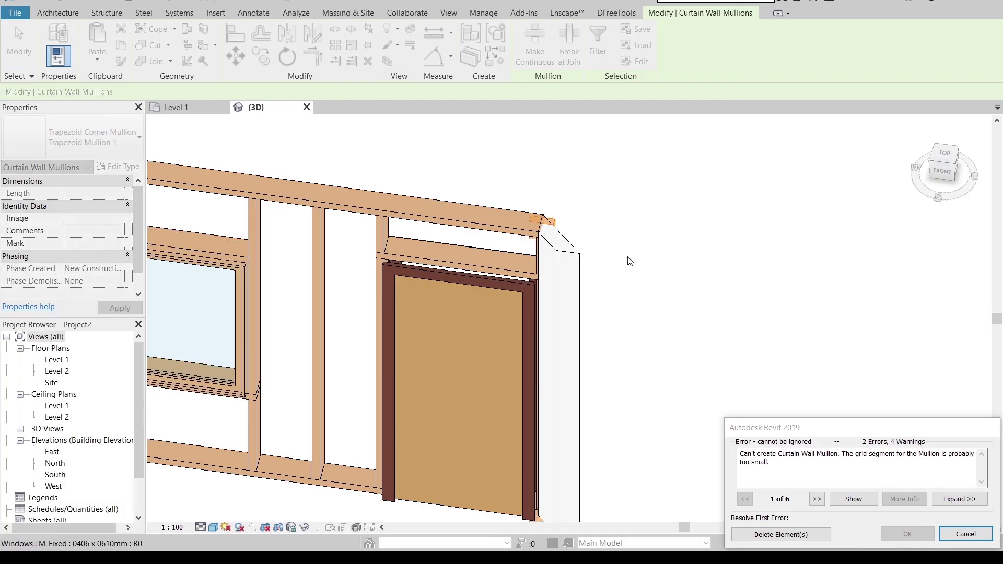
pyautogui.scroll(-3, 617, 309)
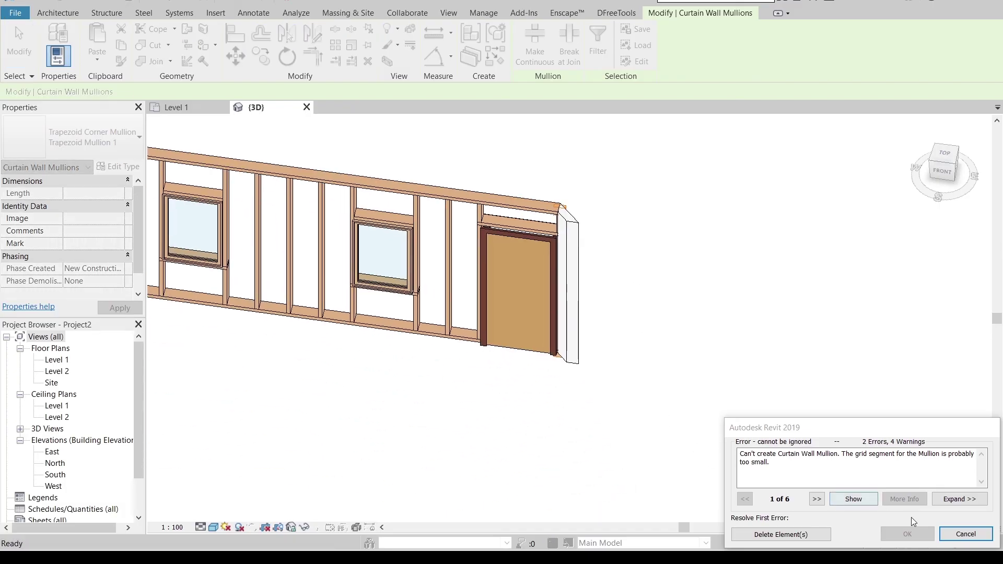
pyautogui.keyDown('shift'); pyautogui.moveTo(672, 335); pyautogui.dragTo(690, 349, button='middle'); pyautogui.keyUp('shift')
pyautogui.scroll(5, 460, 284)
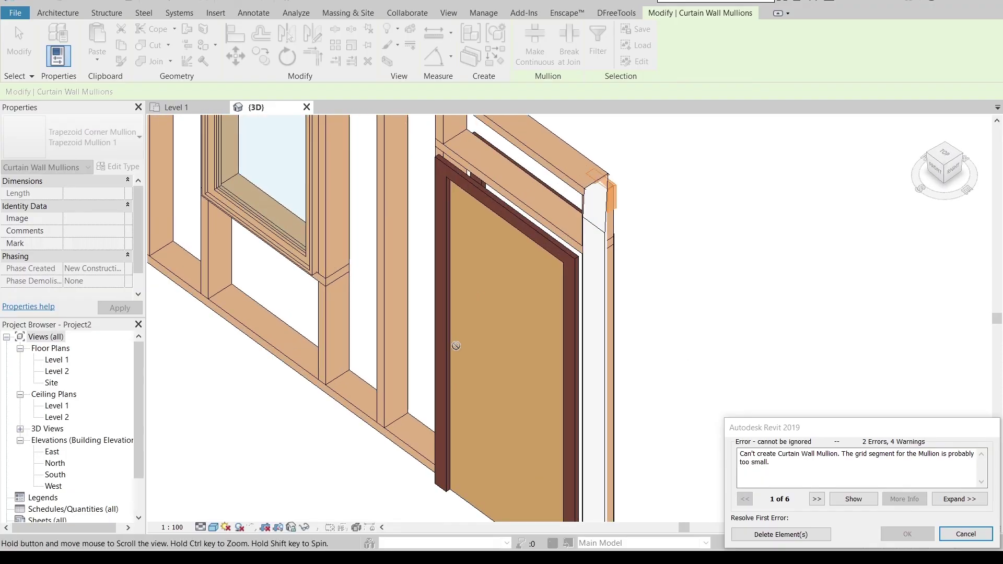
pyautogui.scroll(-2, 527, 330)
pyautogui.keyDown('shift'); pyautogui.moveTo(327, 414); pyautogui.dragTo(489, 406, button='middle'); pyautogui.keyUp('shift')
pyautogui.click(965, 534)
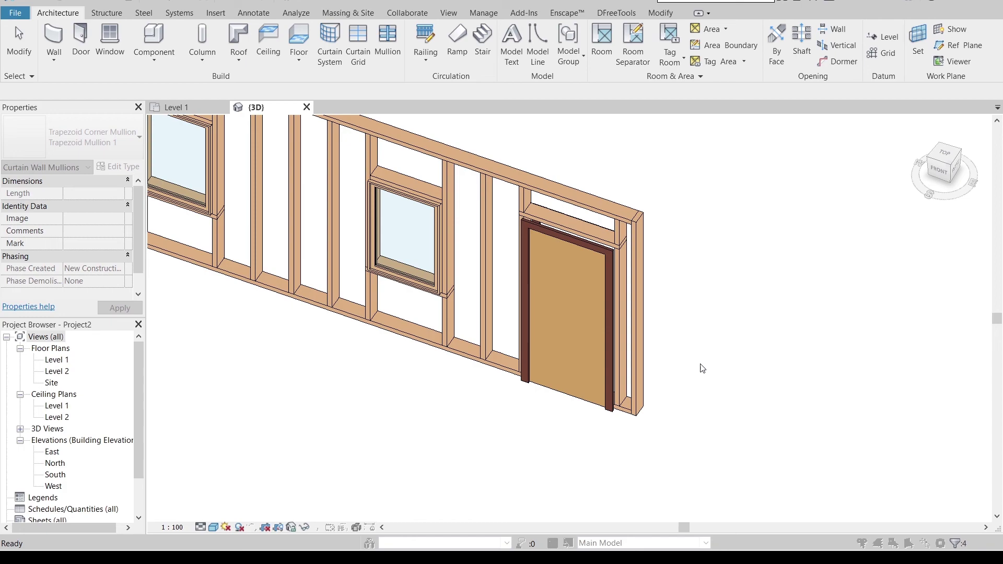
# - Review the type properties of the uppermost vertical mullion at the wall's end beside the door
pyautogui.click(632, 229)
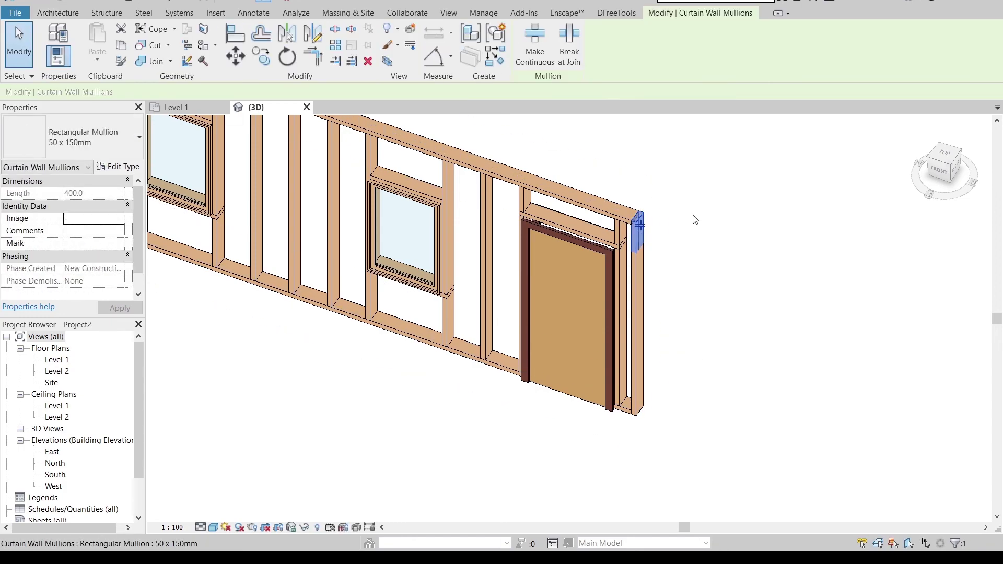
pyautogui.click(118, 166)
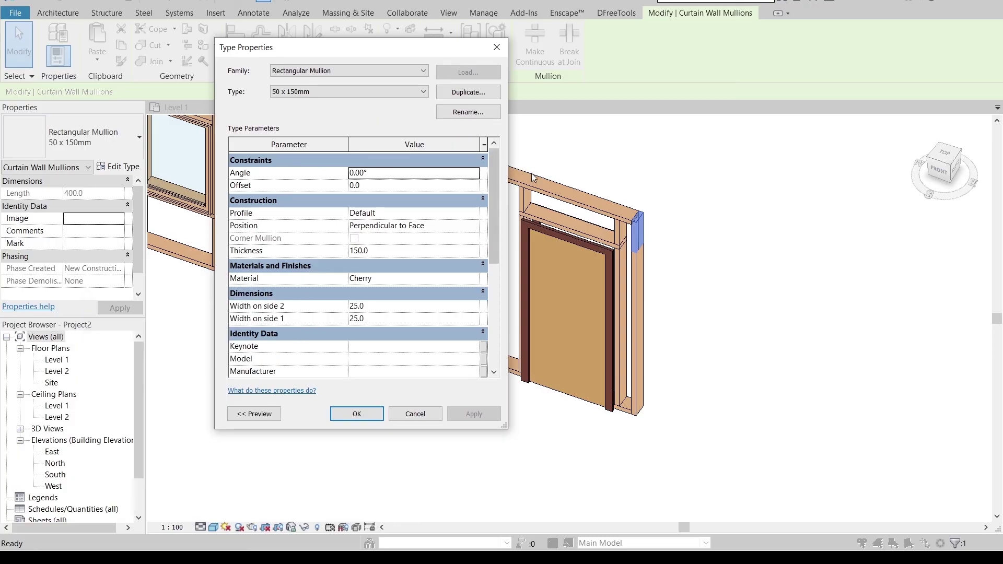
pyautogui.click(356, 414)
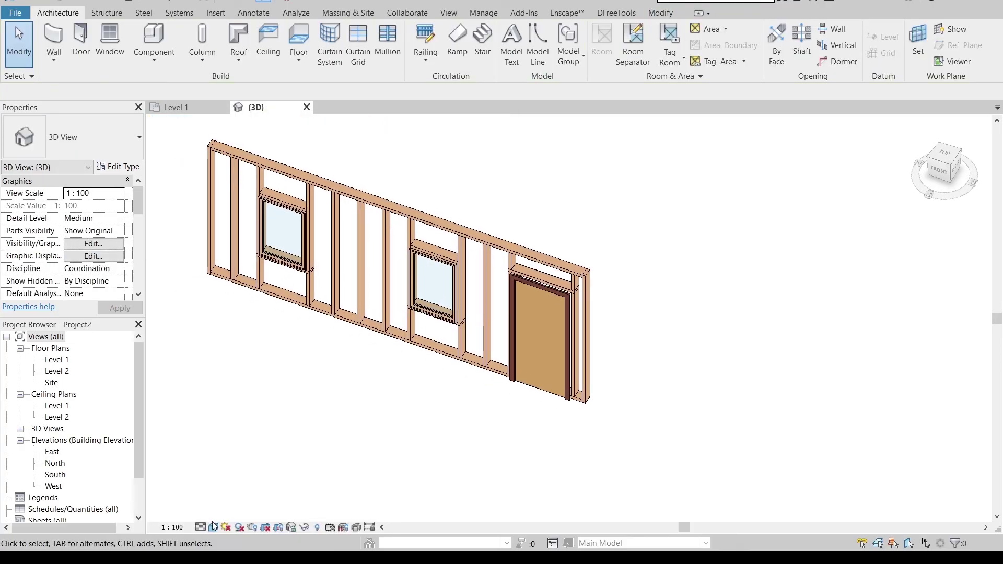
# - Set the 3D view's visual style to Hidden Line
pyautogui.click(214, 527)
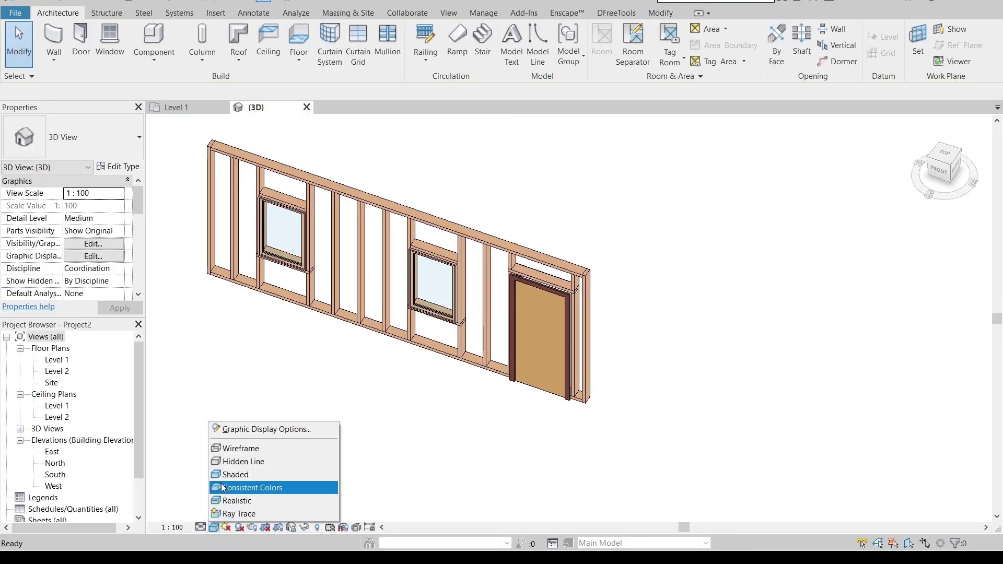
pyautogui.click(230, 461)
pyautogui.scroll(-2, 376, 437)
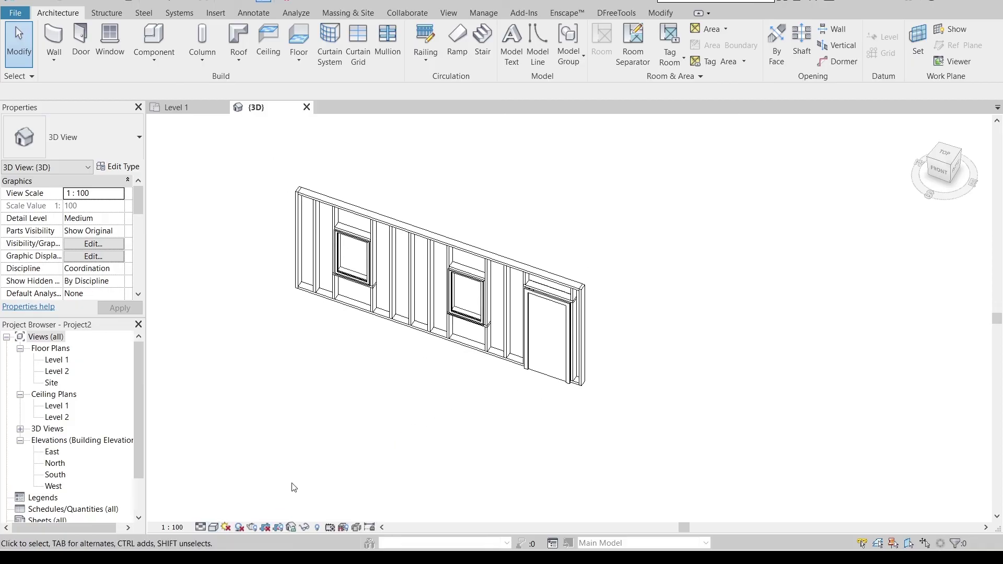
# - Set the 3D view's visual style to Realistic and inspect the wood framing up close
pyautogui.click(211, 525)
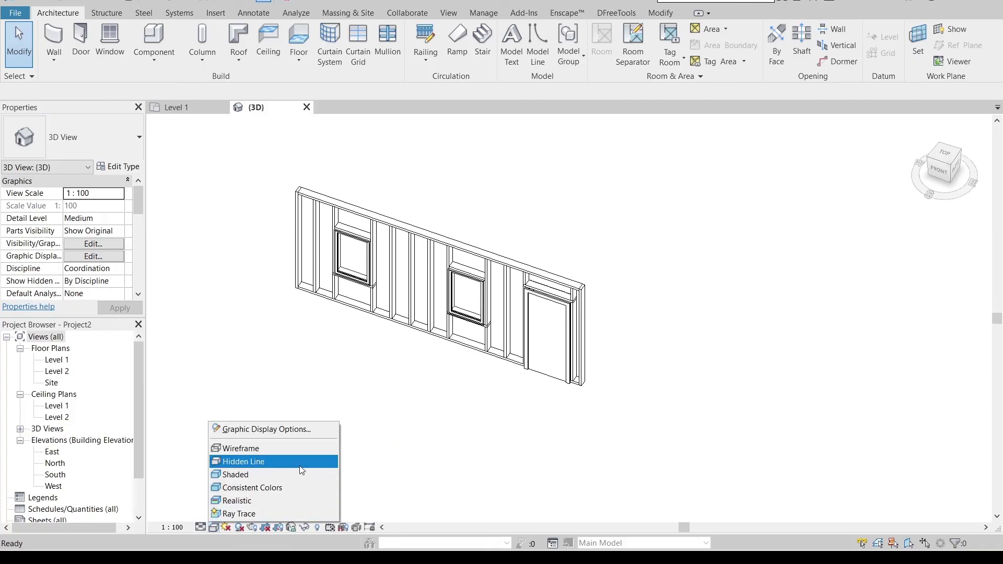
pyautogui.click(267, 502)
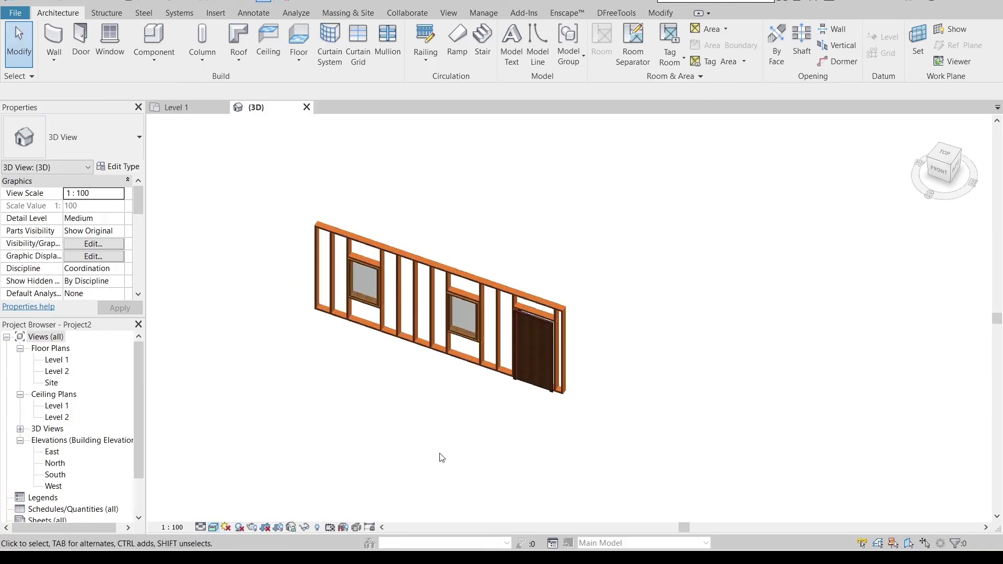
pyautogui.scroll(5, 398, 441)
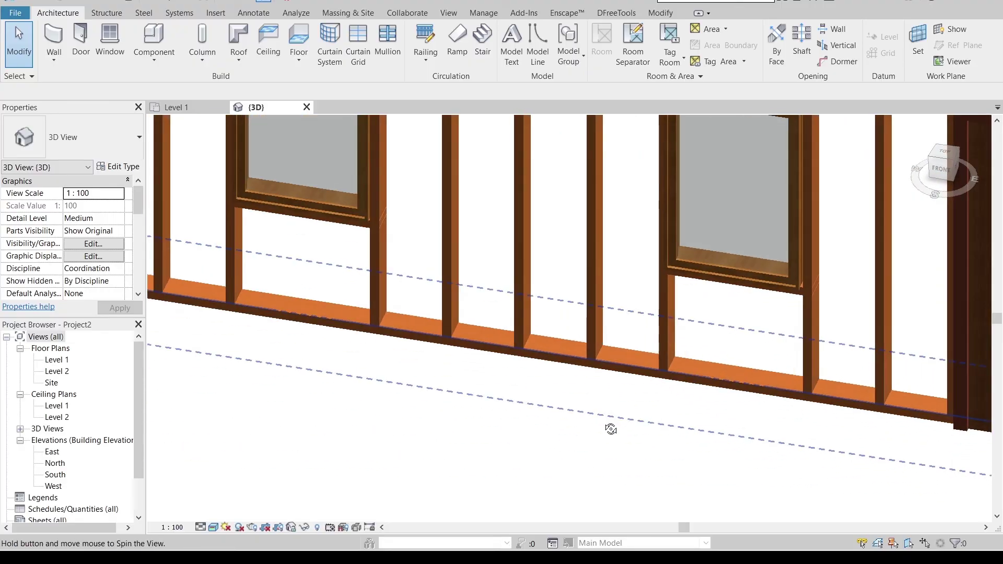